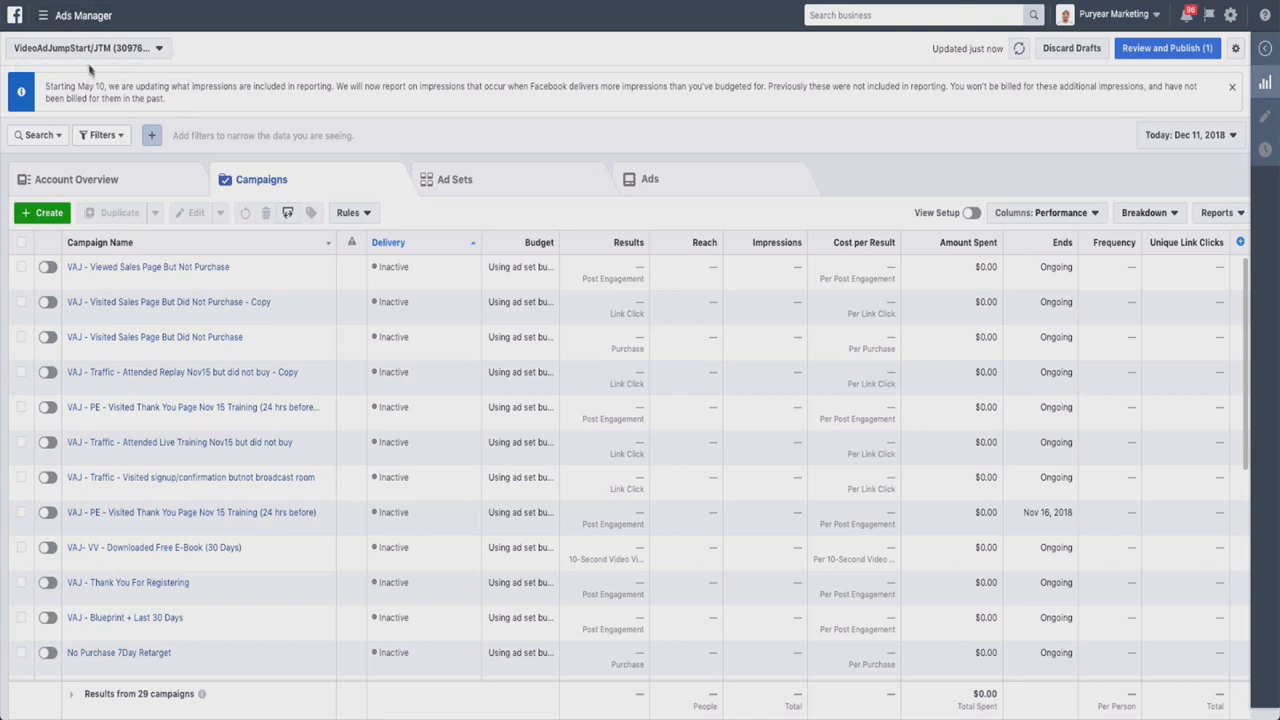
Go from the Ads Manager menu's All Tools to the Audiences page in Assets
click(60, 20)
click(106, 384)
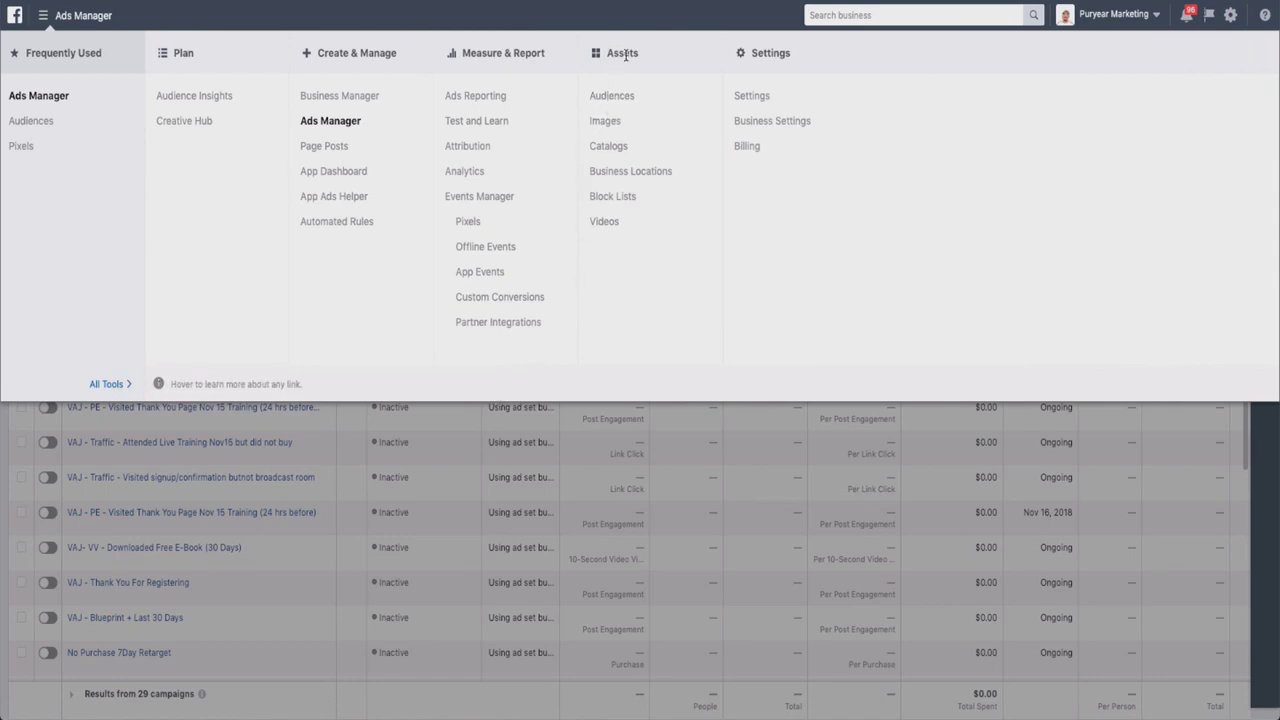
click(615, 99)
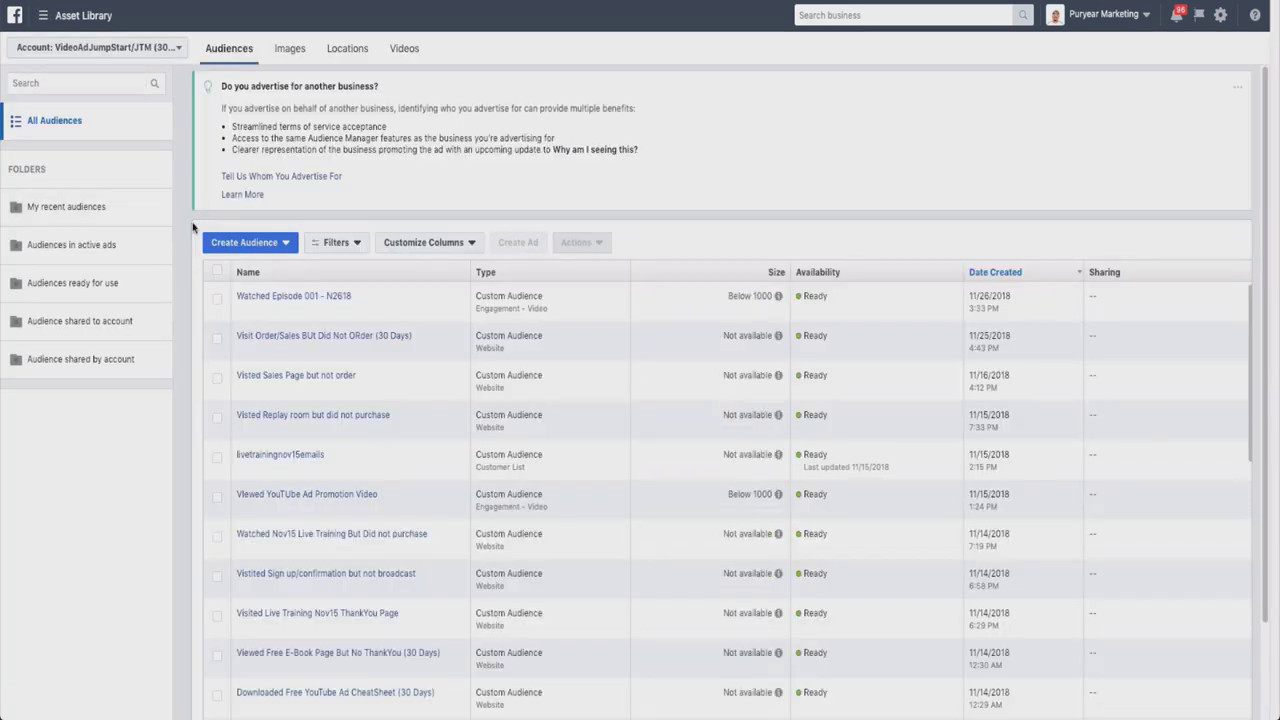
Review the saved audiences list, then start a new Lookalike Audience from Create Audience
mouse_move(300, 296)
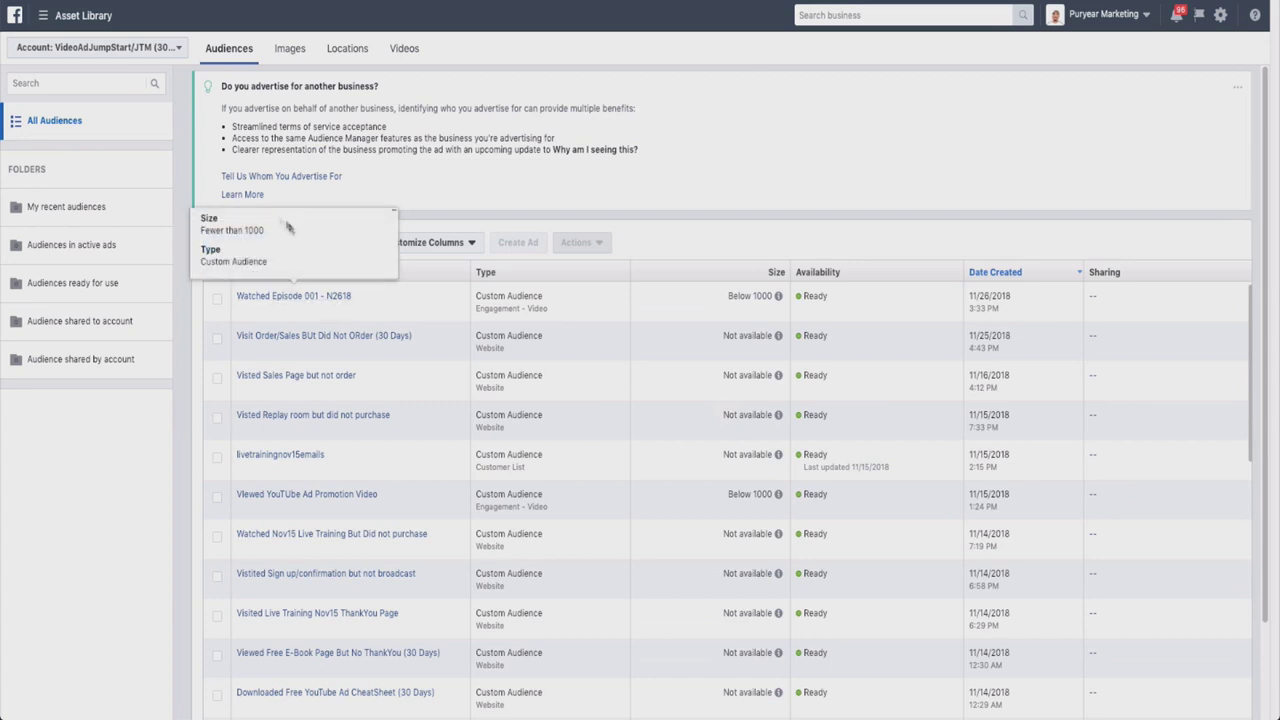
scroll(565, 435, down, 10)
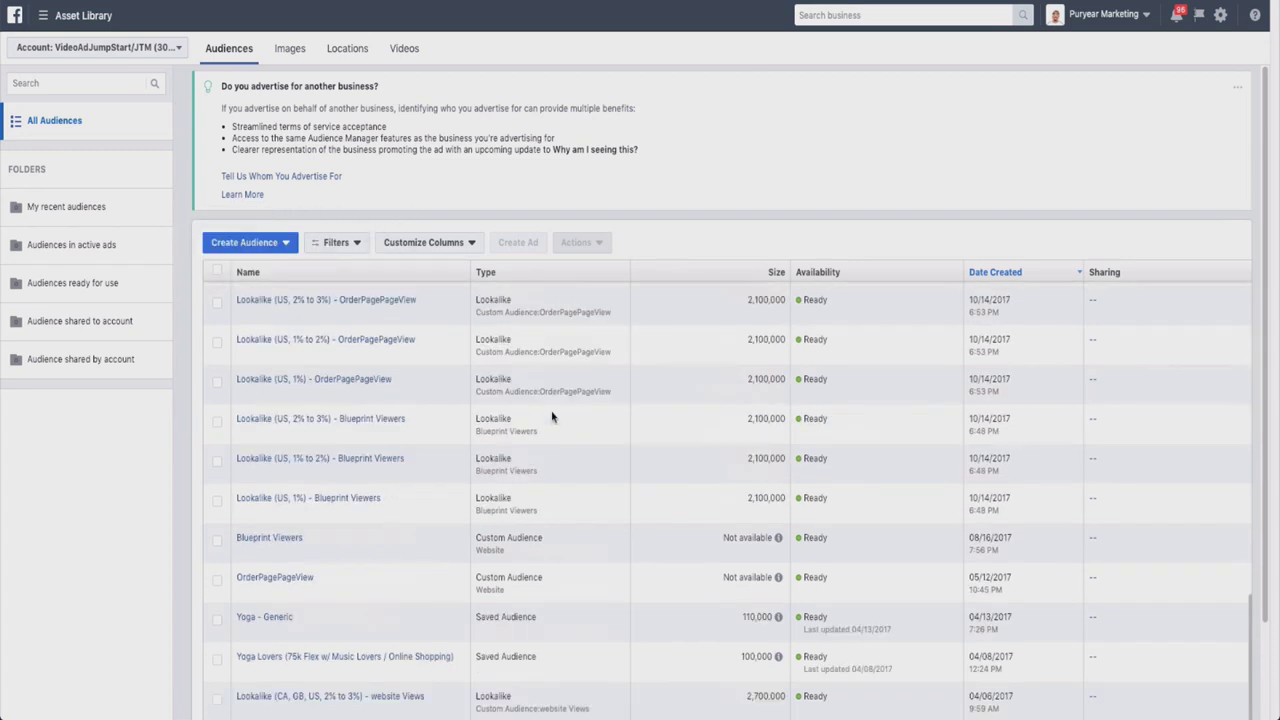
scroll(552, 416, down, 5)
scroll(520, 410, up, 15)
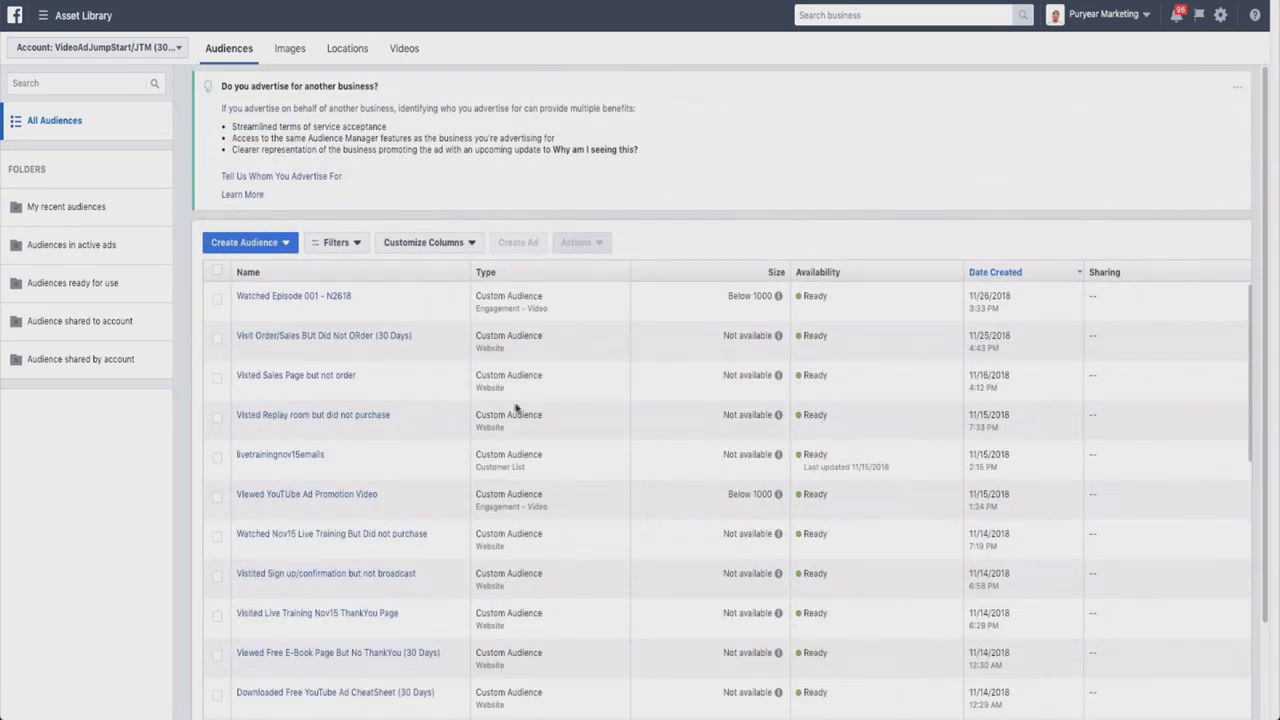
click(242, 244)
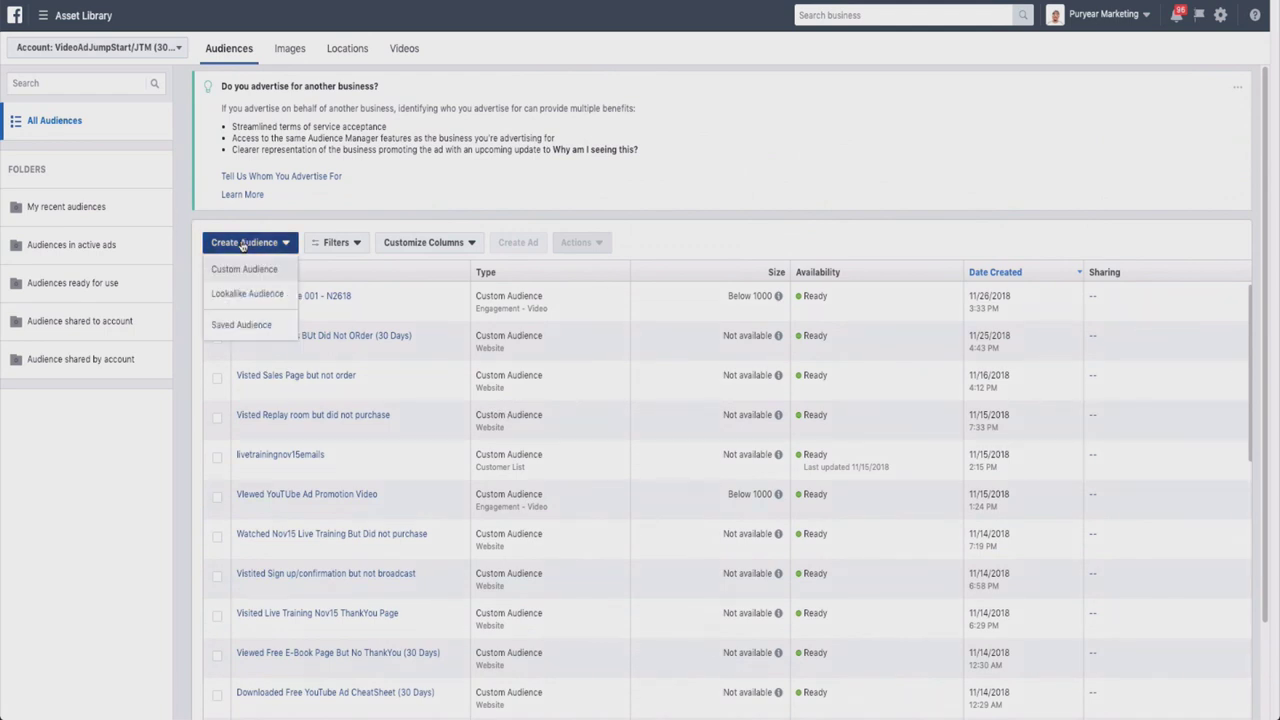
click(268, 297)
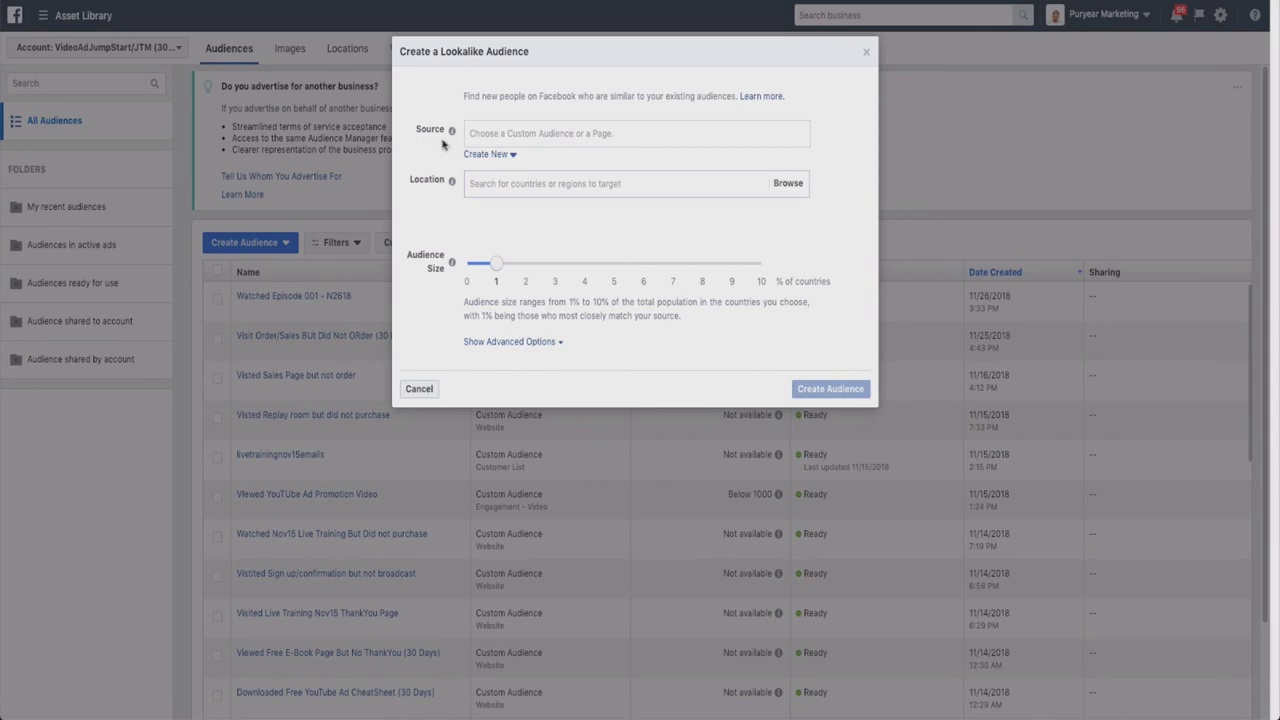
Browse the possible source audiences, switching between the Value based and Other sources tabs
click(503, 138)
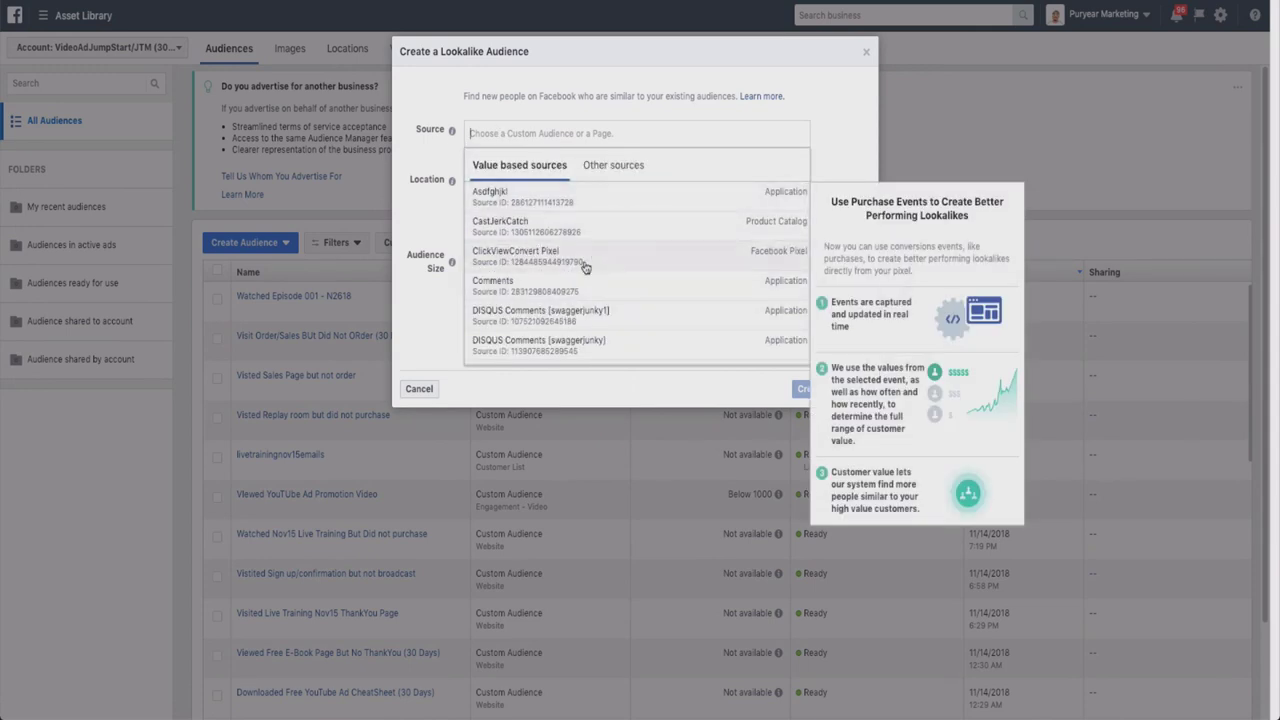
scroll(580, 255, down, 3)
click(606, 168)
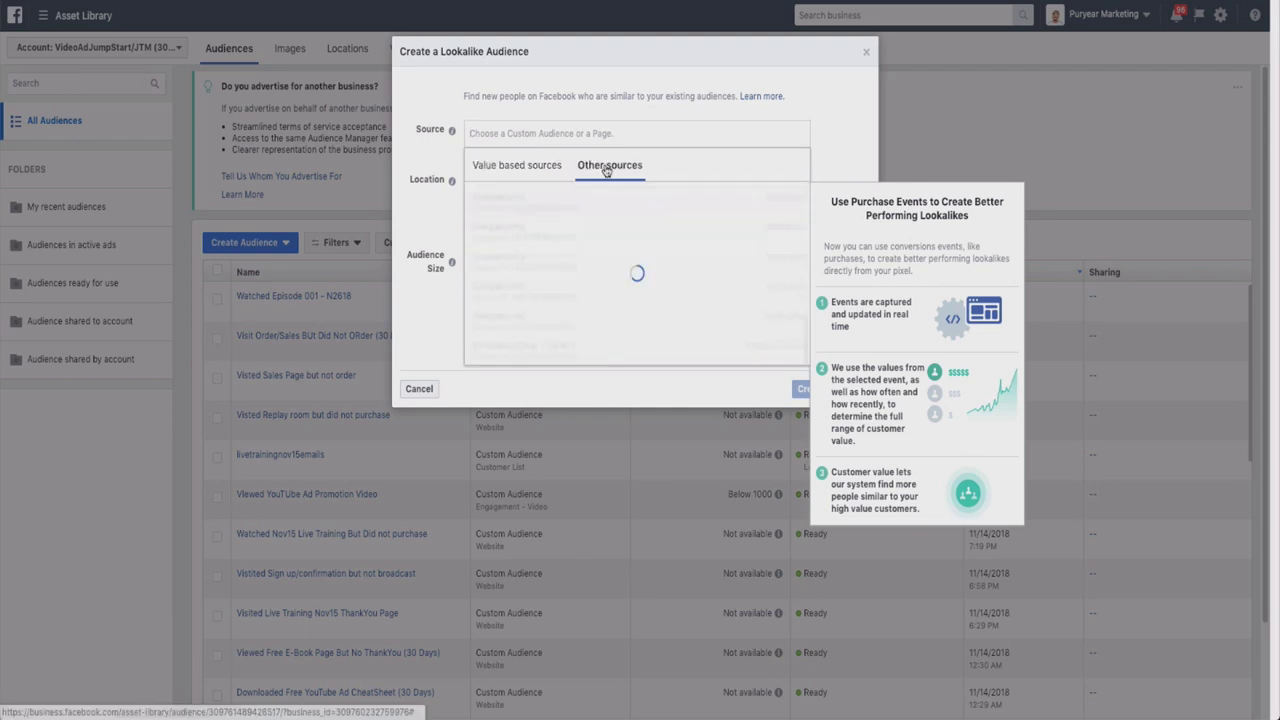
click(437, 171)
click(548, 140)
click(506, 163)
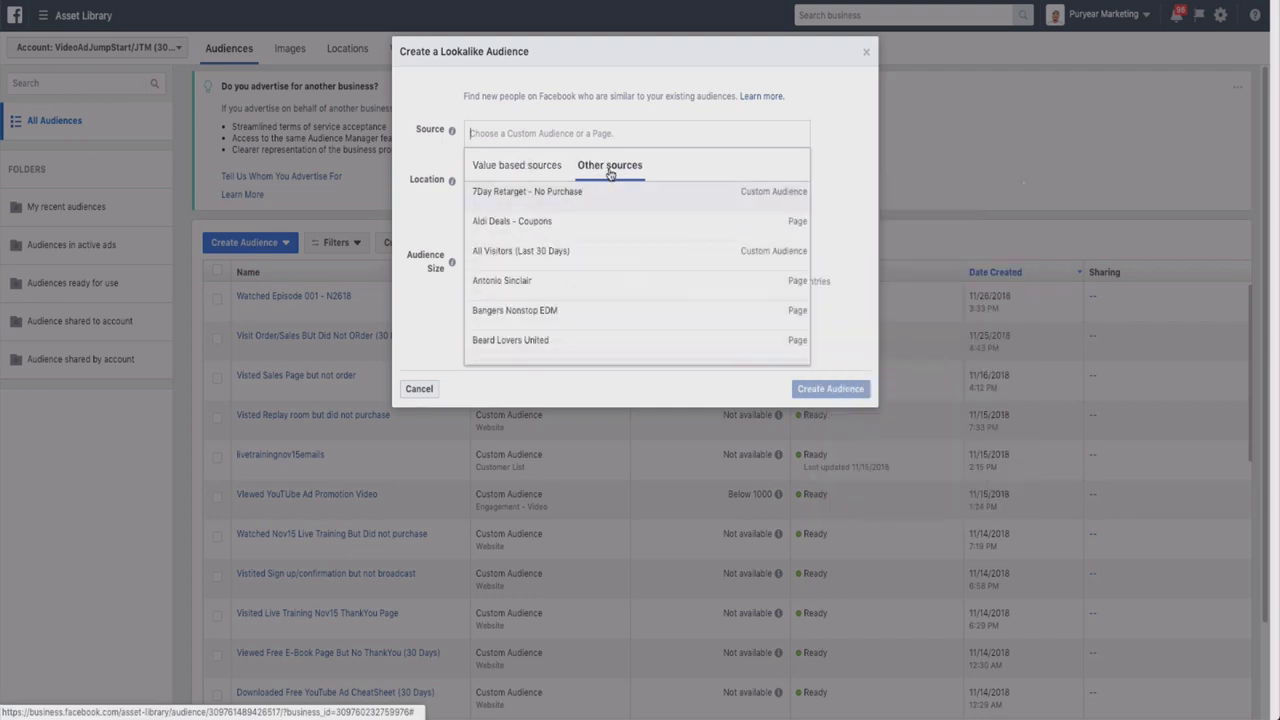
Scroll through the value-based sources, then view and dismiss the Create New source options
scroll(566, 250, down, 3)
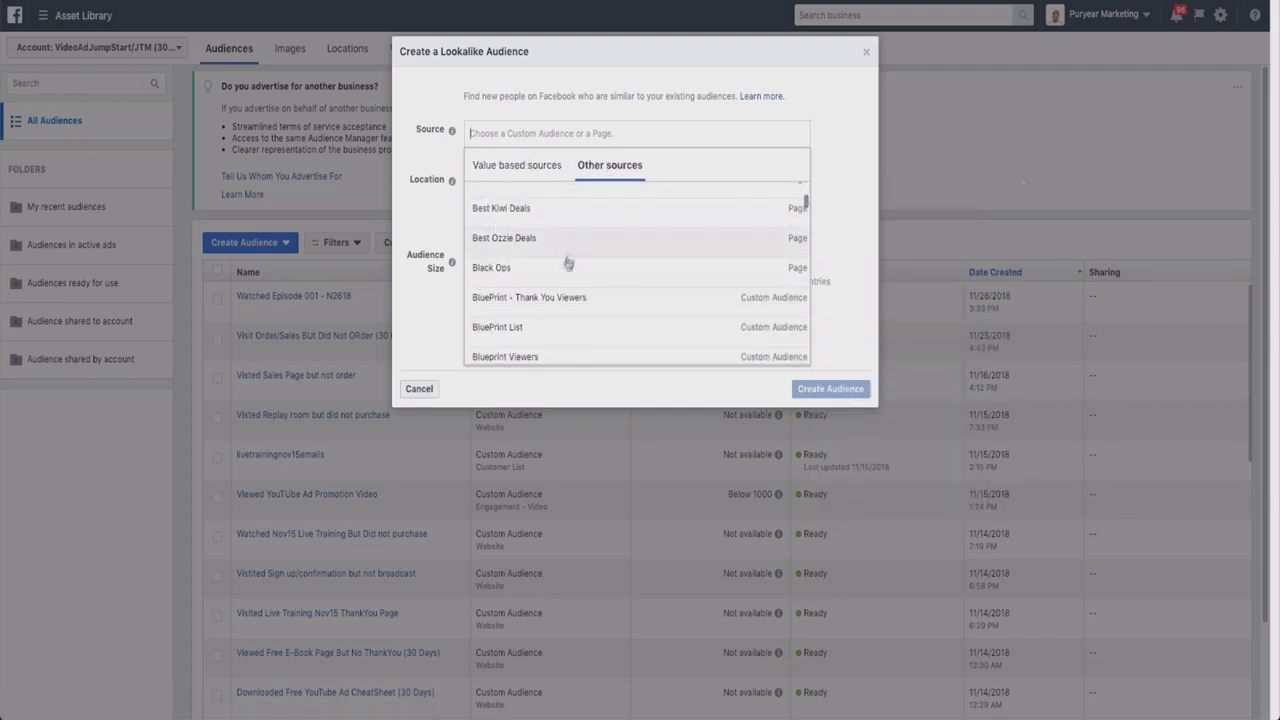
scroll(567, 262, down, 5)
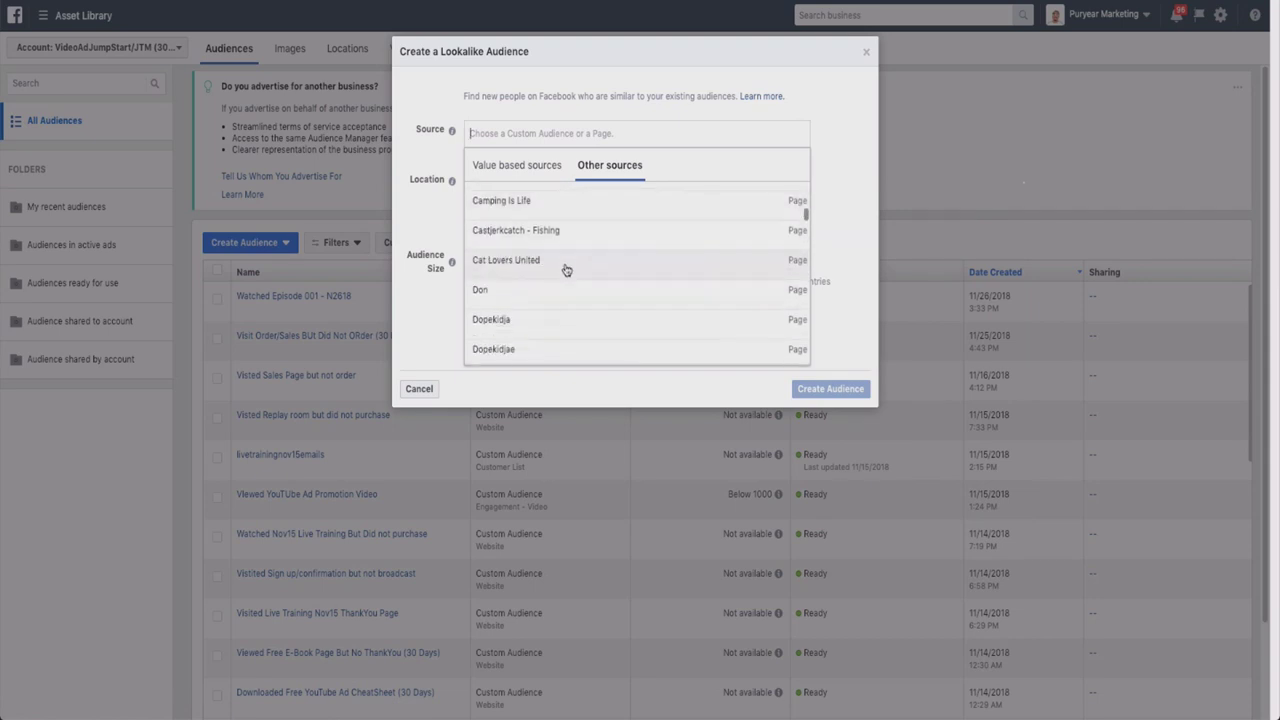
scroll(567, 268, down, 6)
click(469, 176)
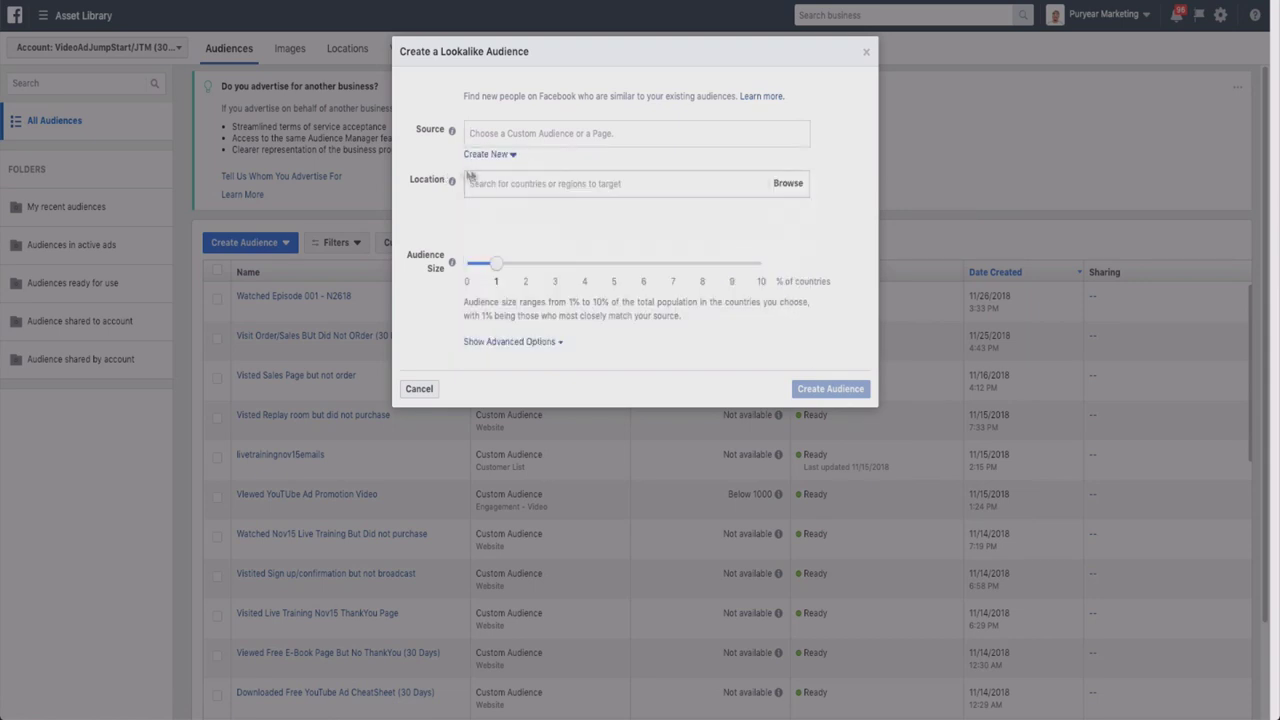
click(489, 158)
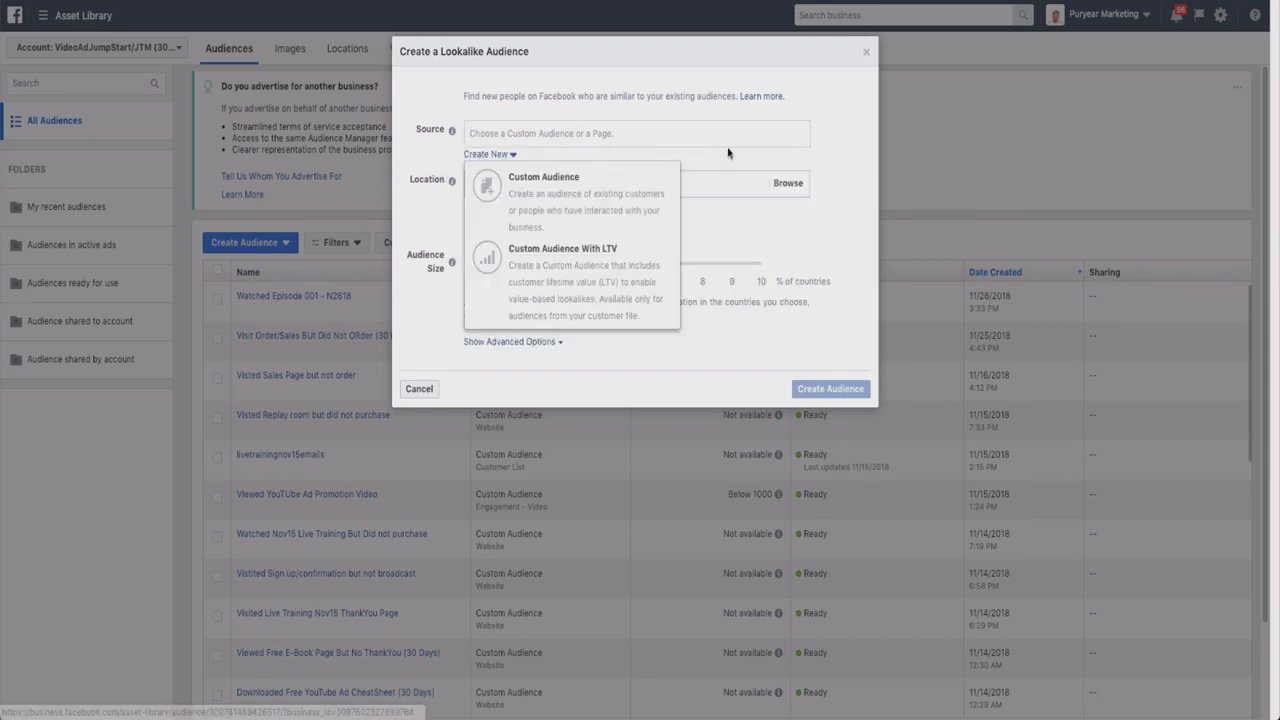
click(560, 147)
Pick 'Visited Live Training Nov15 ThankYou Page' from the source audience list as the lookalike source
click(566, 132)
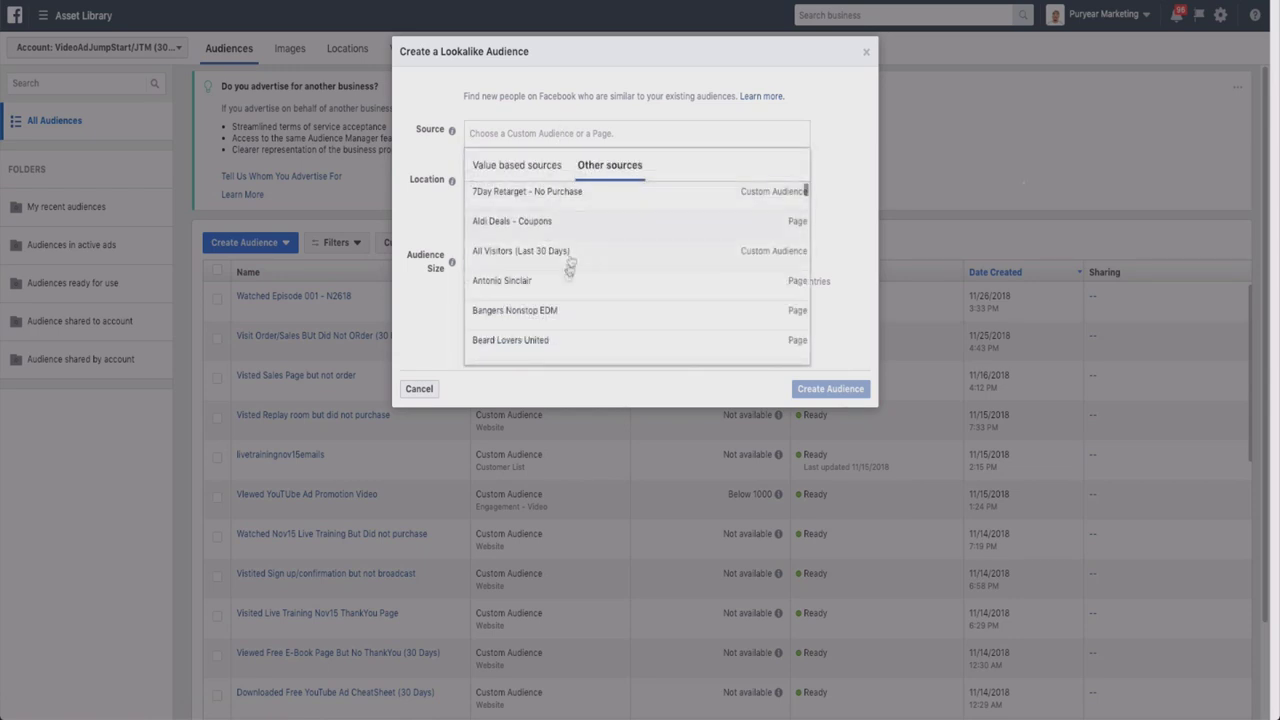
scroll(568, 251, down, 3)
scroll(565, 245, up, 3)
scroll(510, 300, down, 6)
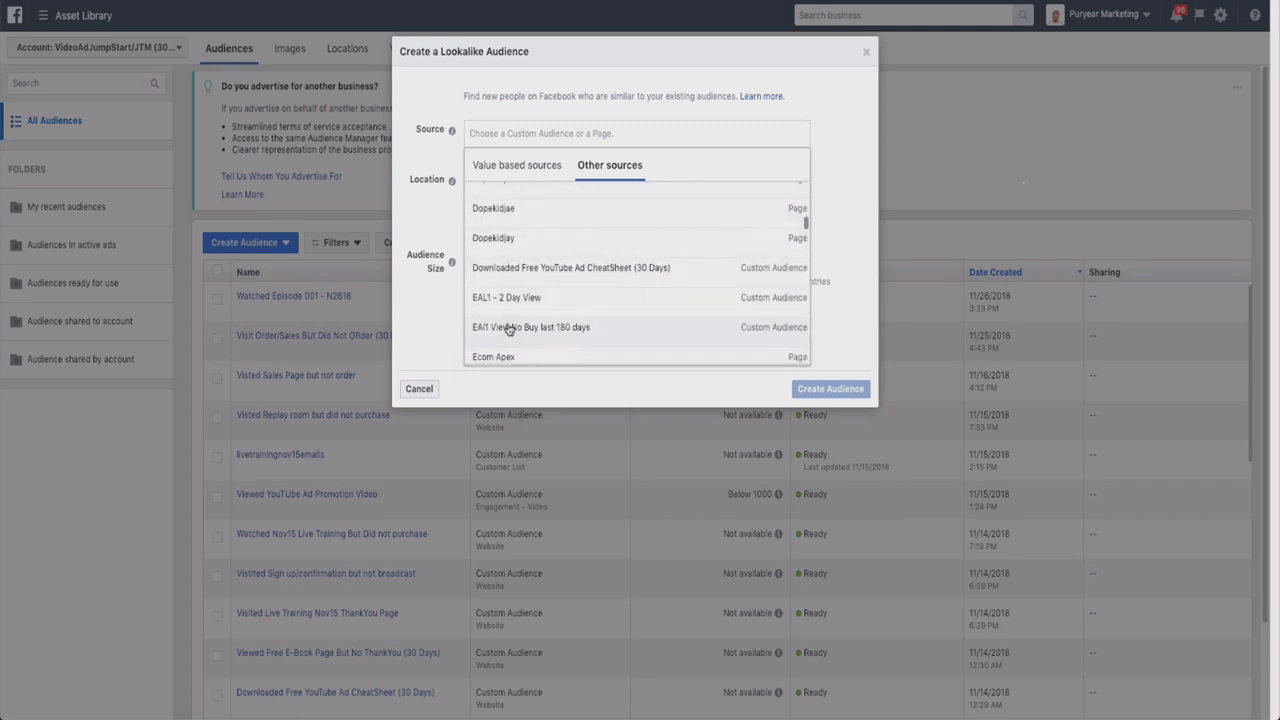
scroll(510, 318, down, 10)
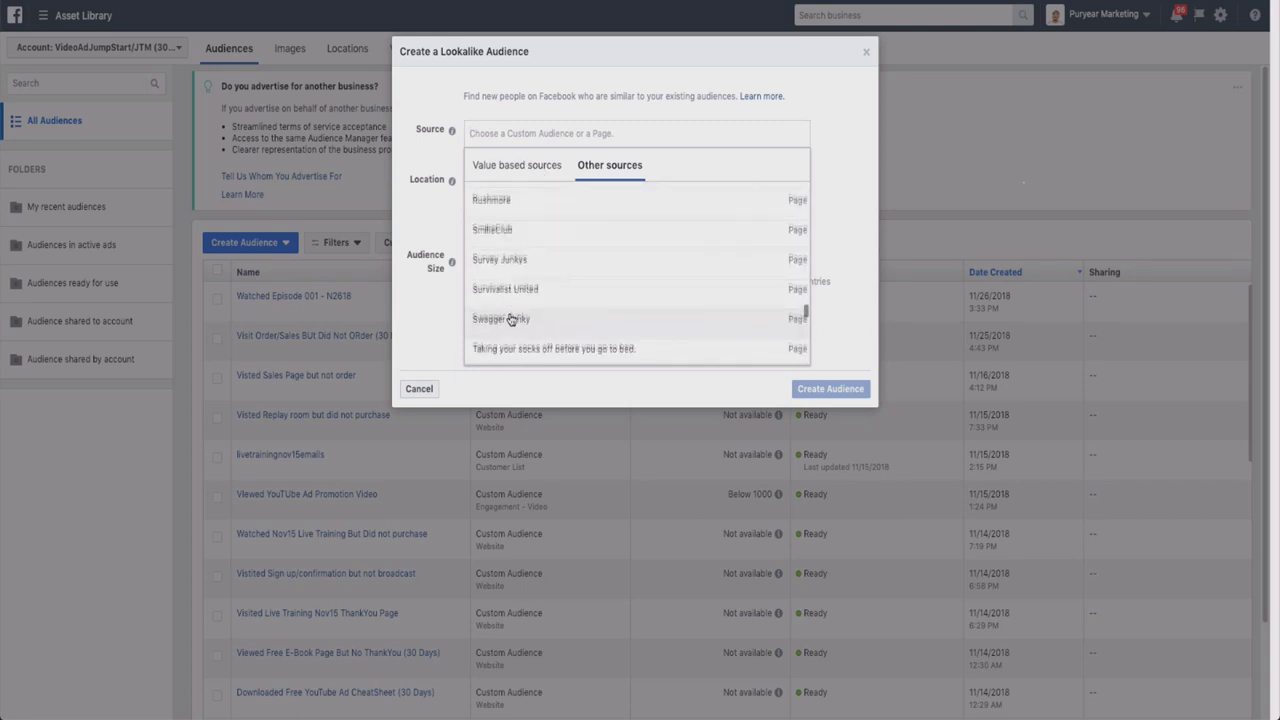
scroll(510, 318, down, 5)
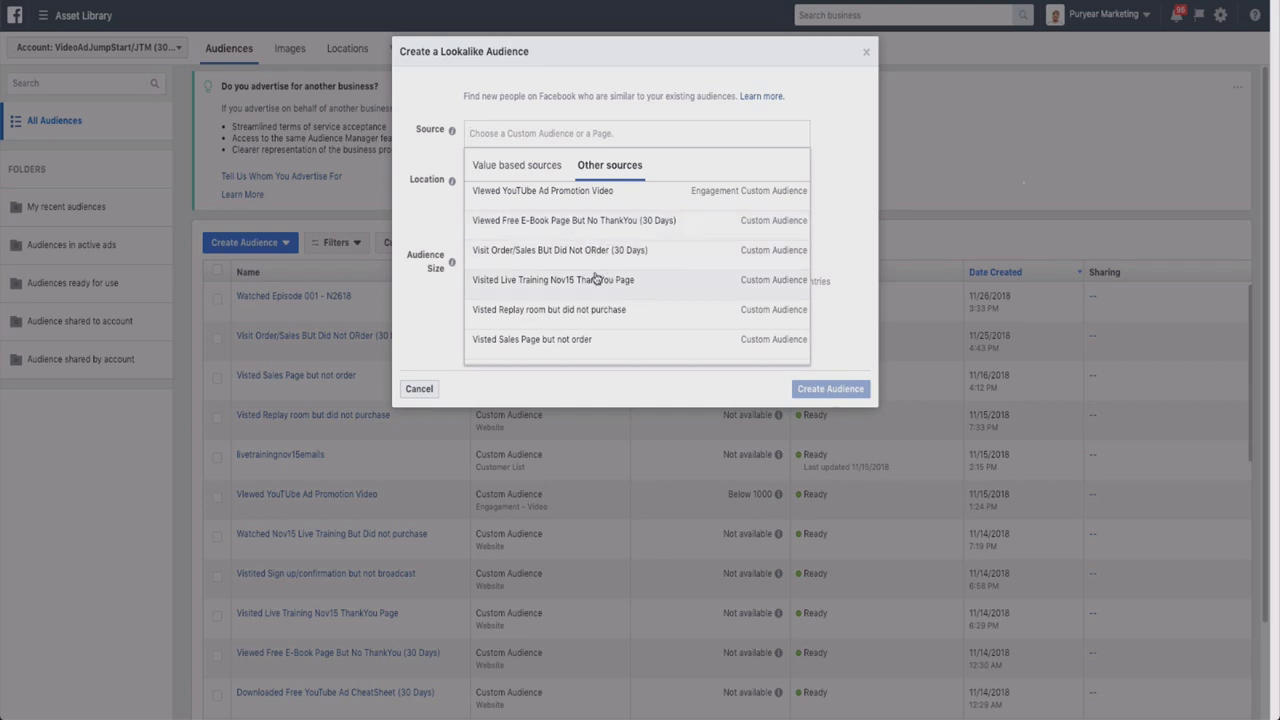
scroll(594, 275, up, 2)
scroll(596, 275, up, 6)
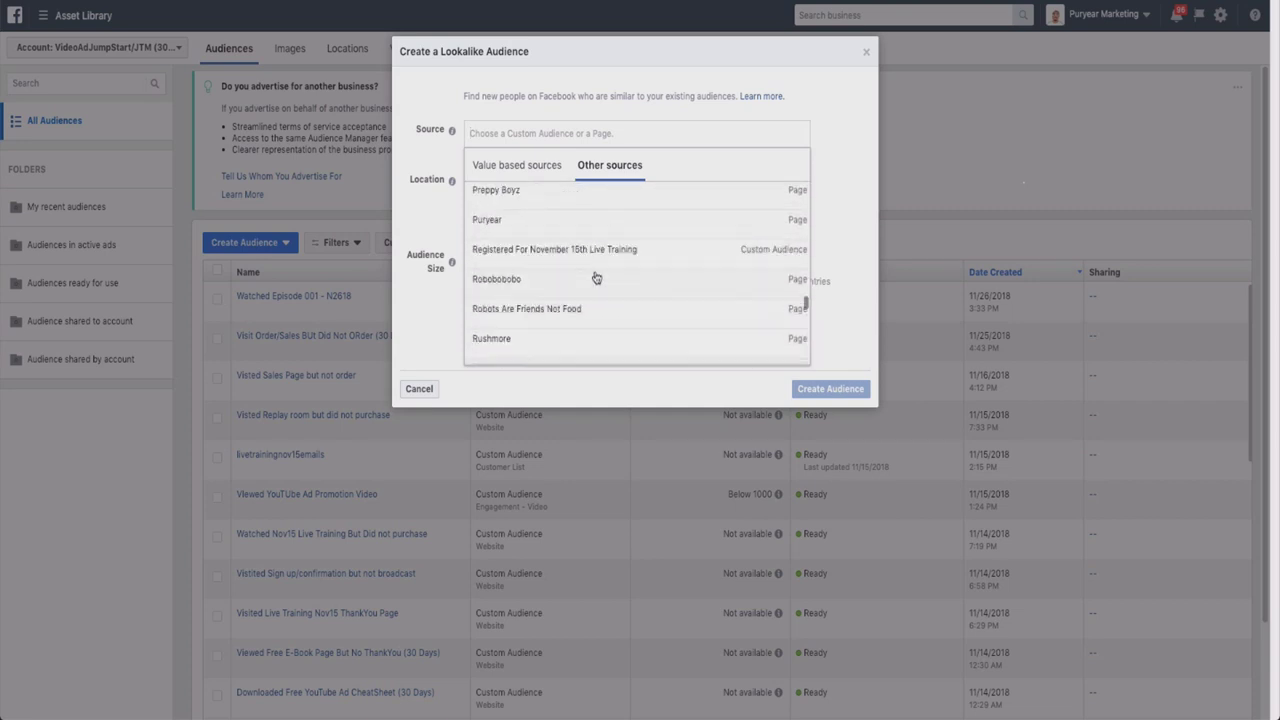
scroll(596, 270, down, 8)
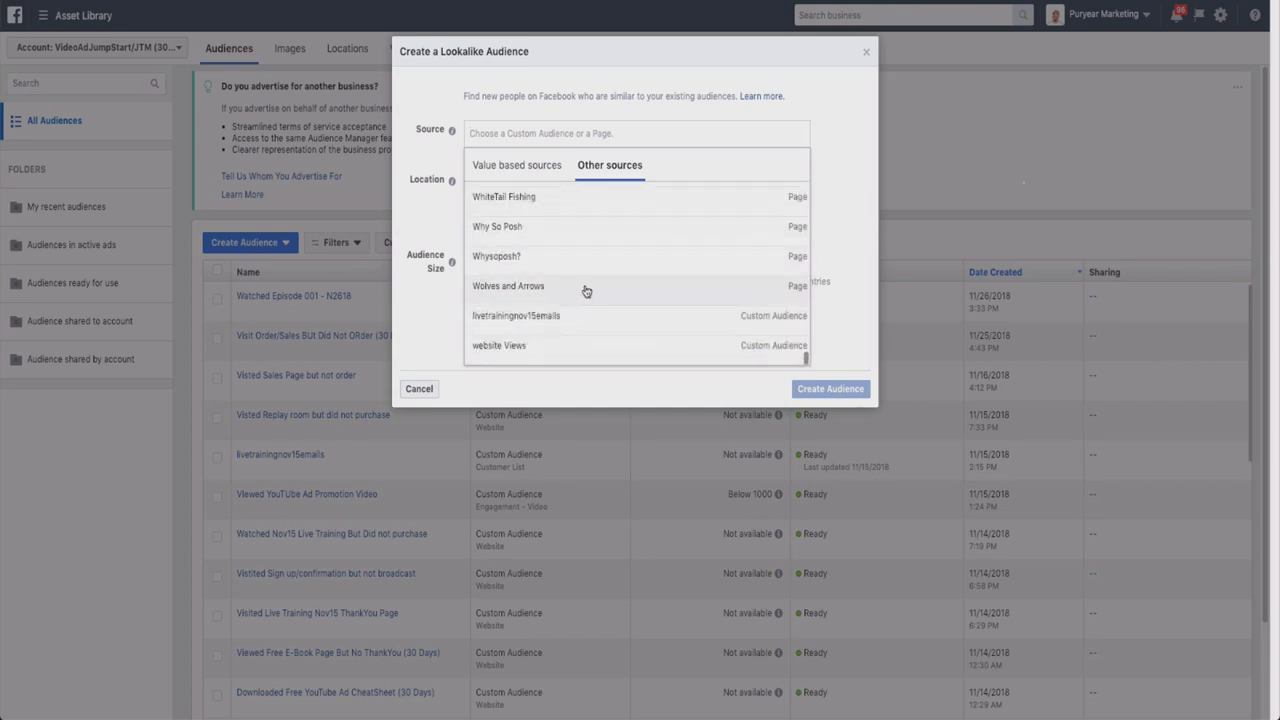
scroll(590, 347, up, 1)
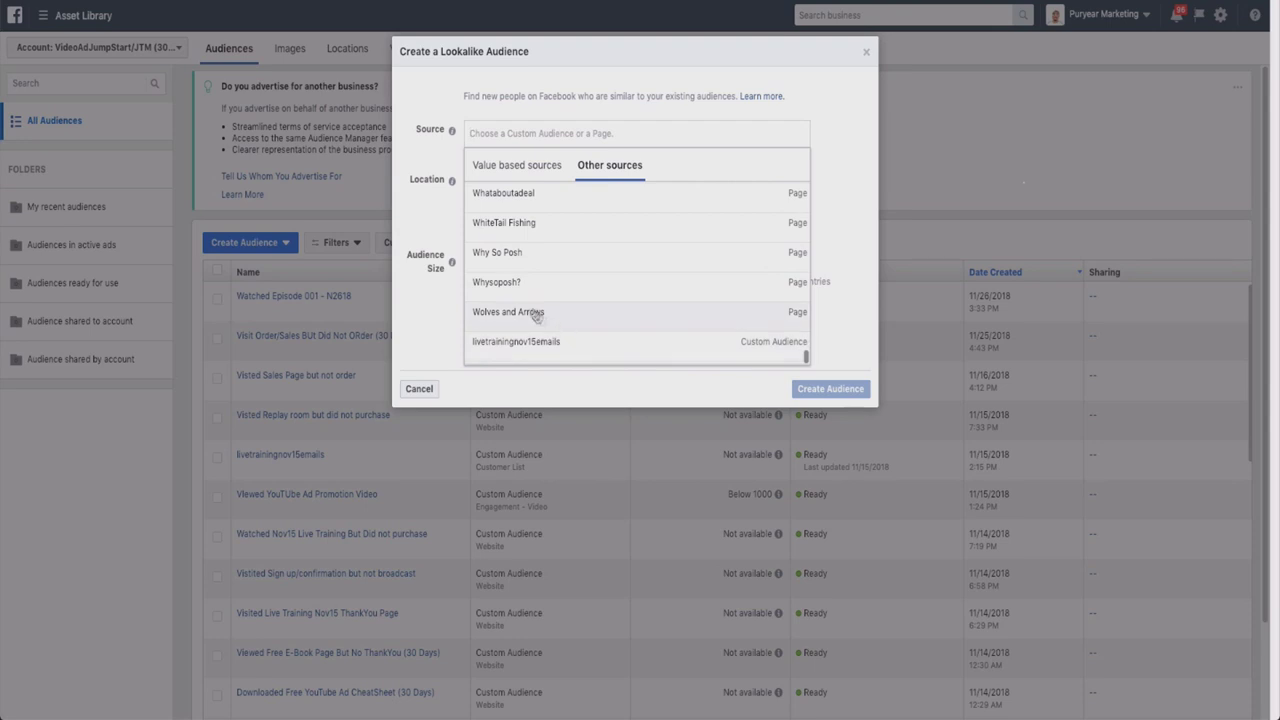
scroll(536, 340, down, 1)
scroll(540, 344, up, 3)
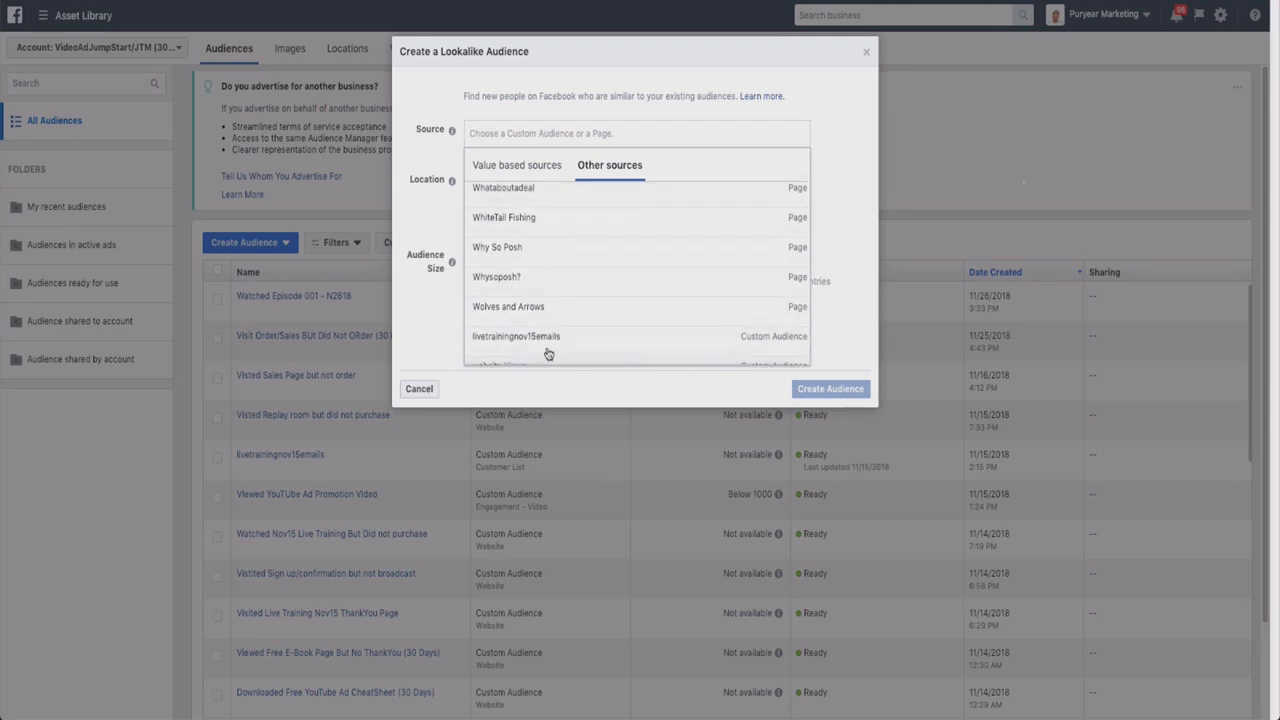
scroll(541, 317, up, 1)
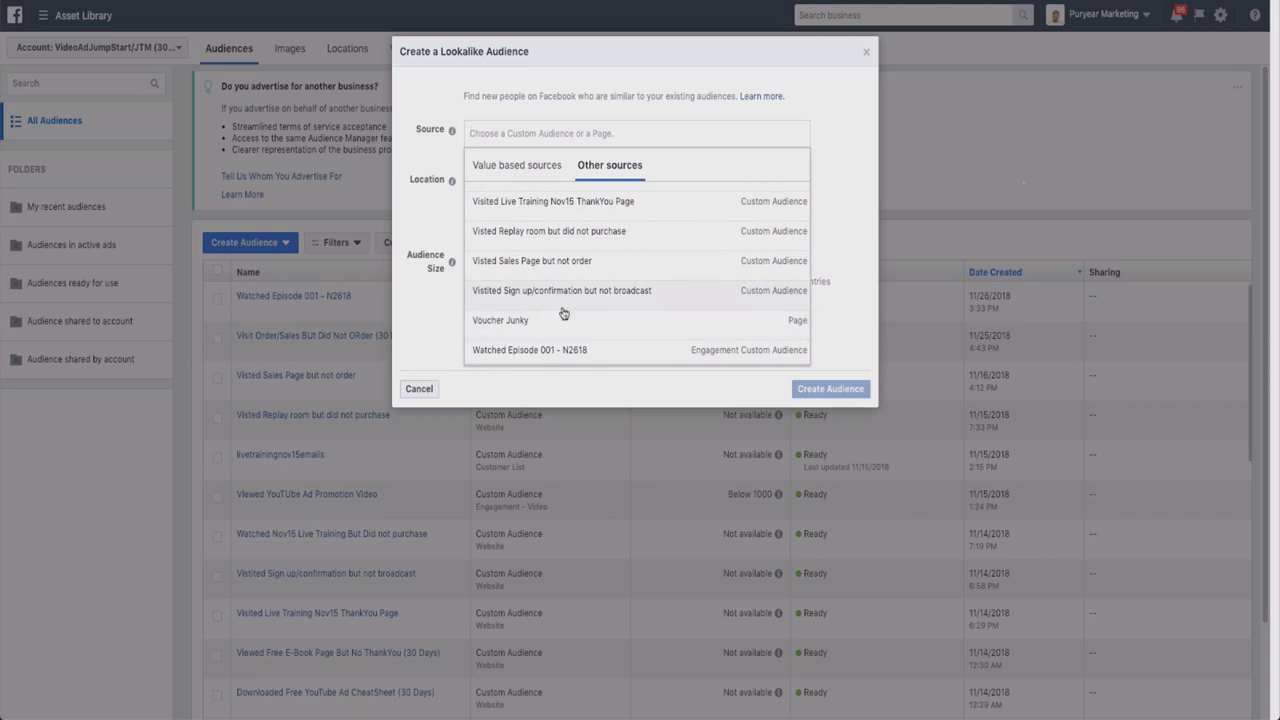
scroll(563, 314, up, 1)
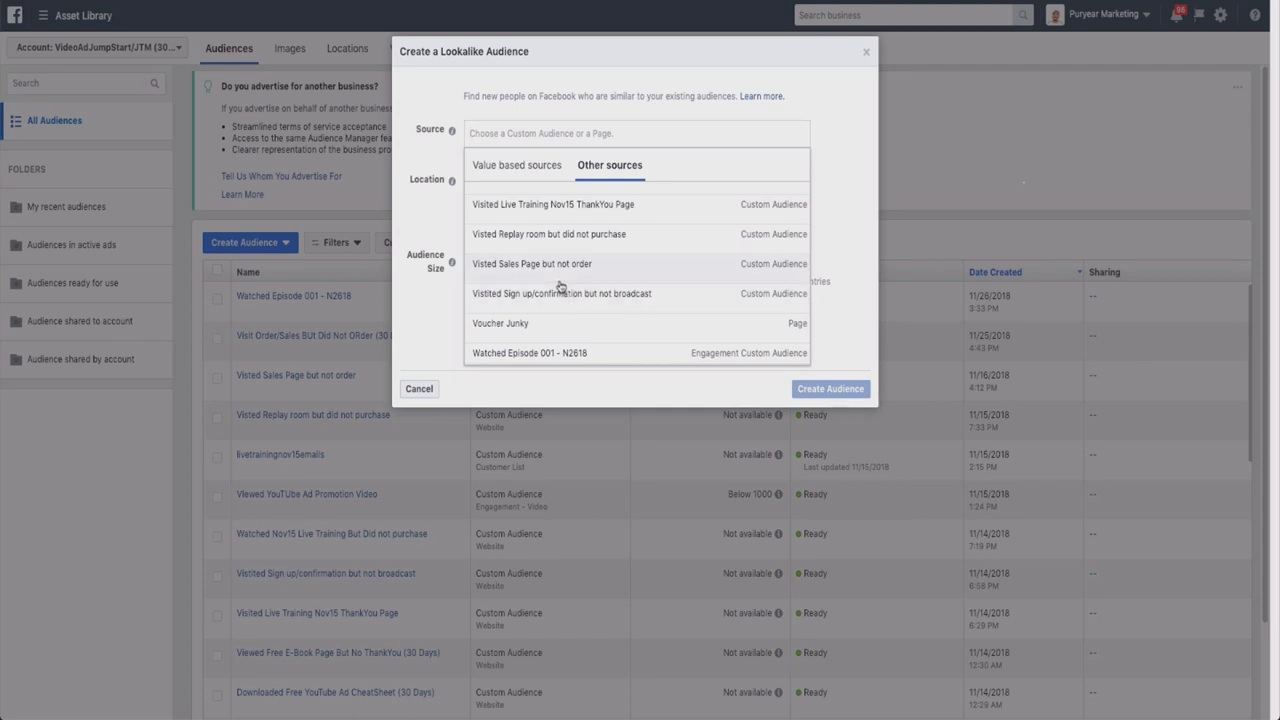
scroll(560, 307, up, 1)
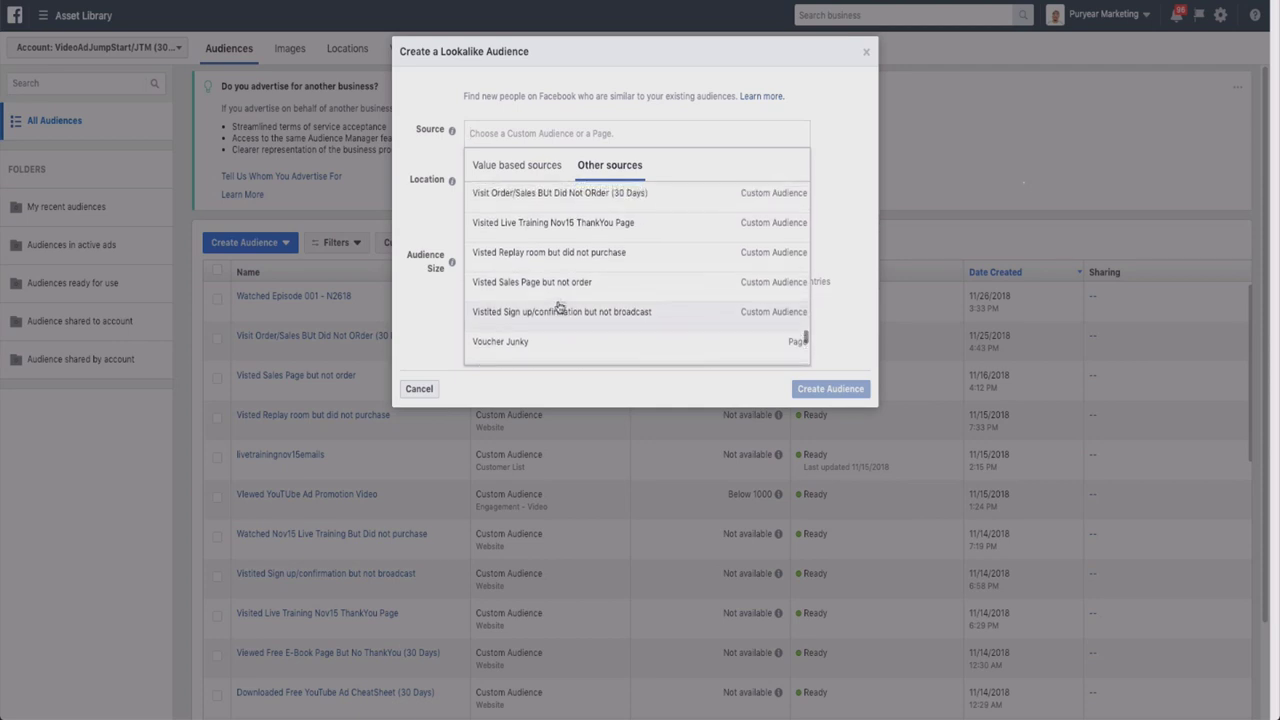
click(567, 223)
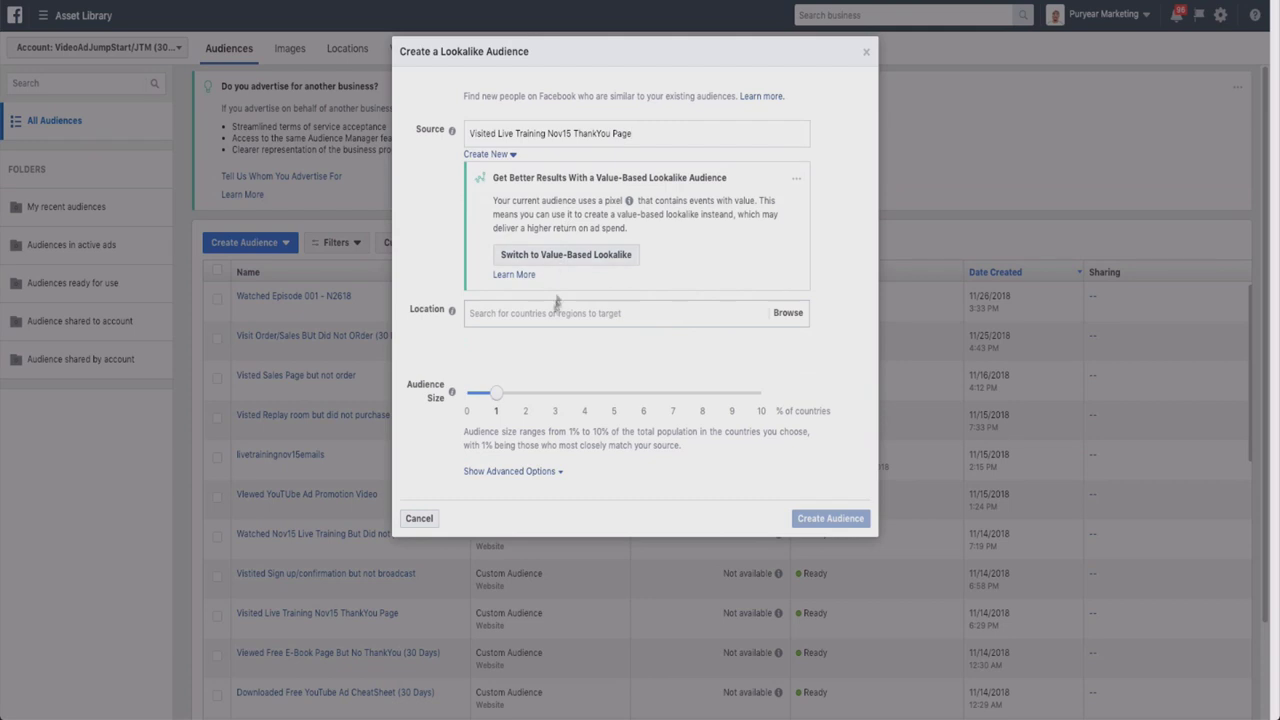
Target the lookalike at United States only, briefly adding and then removing Canada
click(510, 312)
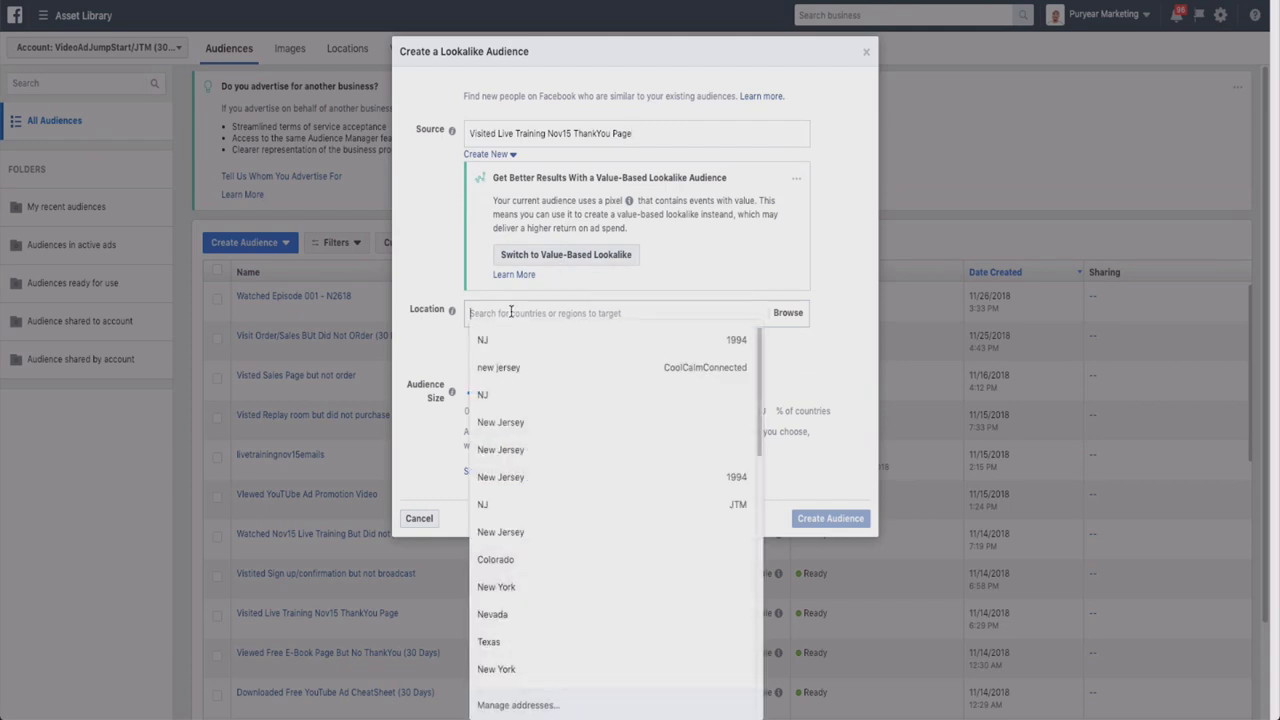
text(Un)
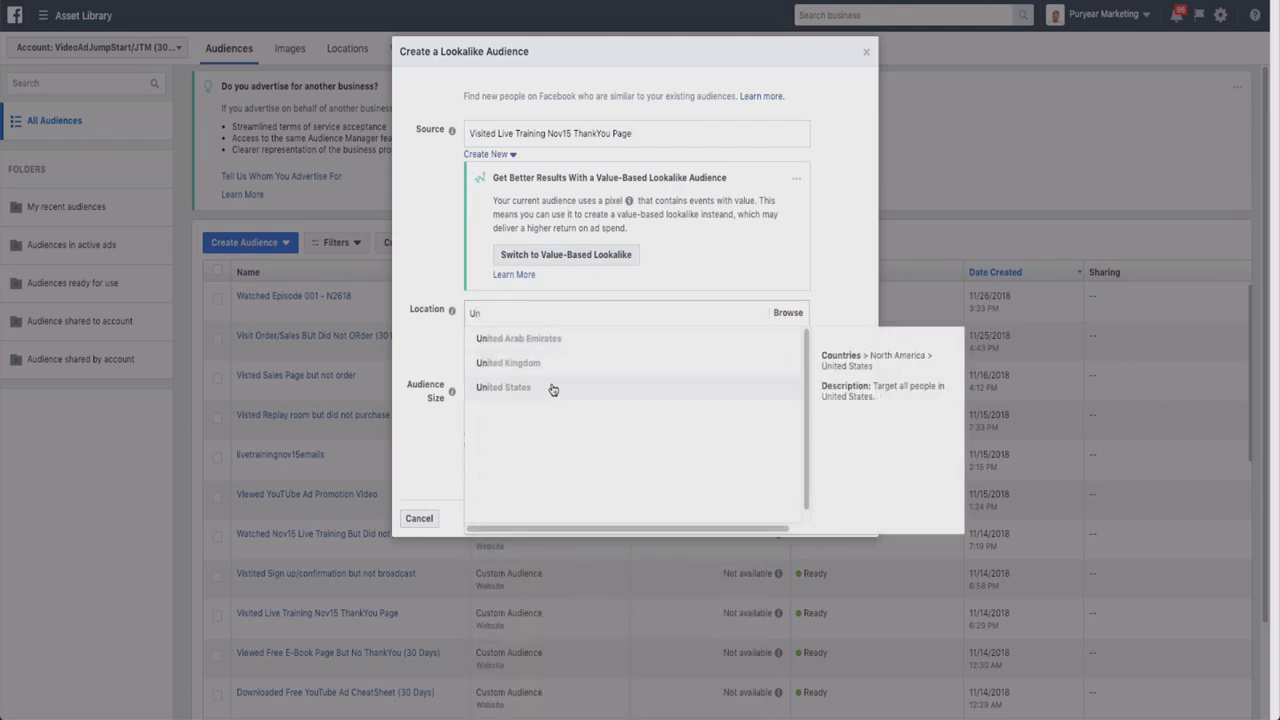
click(558, 387)
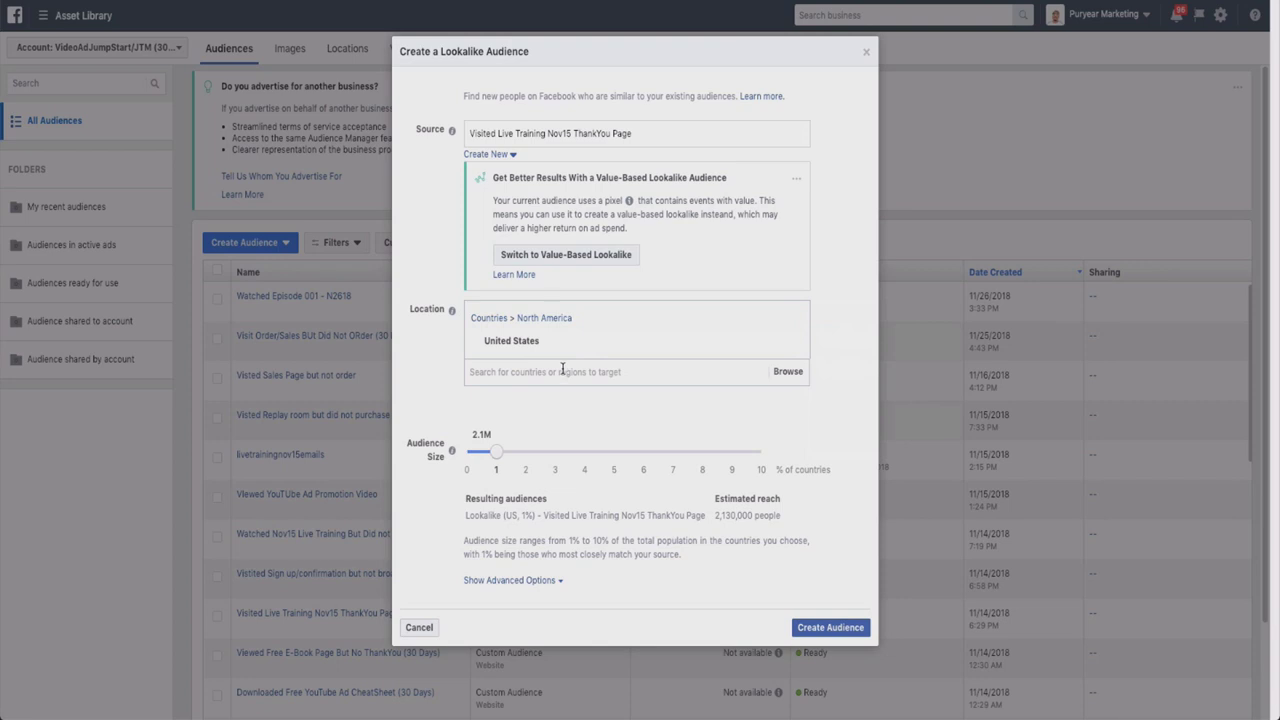
click(541, 373)
text(Cand)
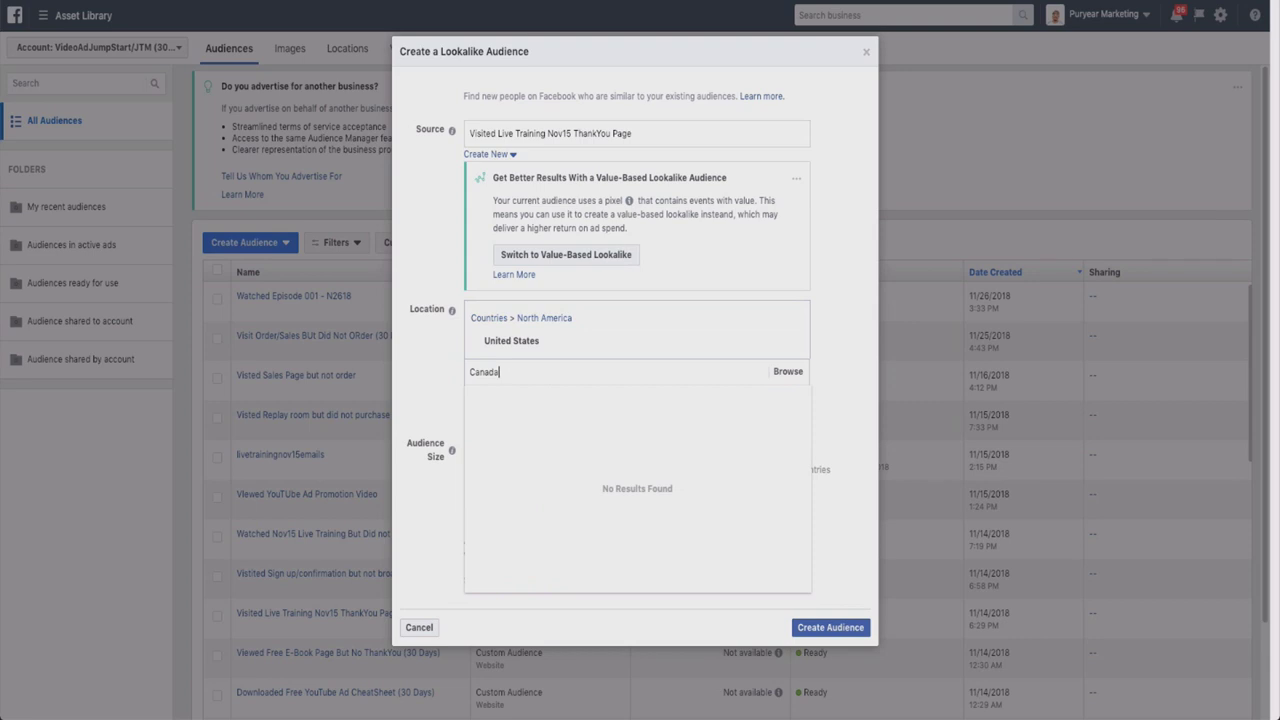
text(a)
click(549, 392)
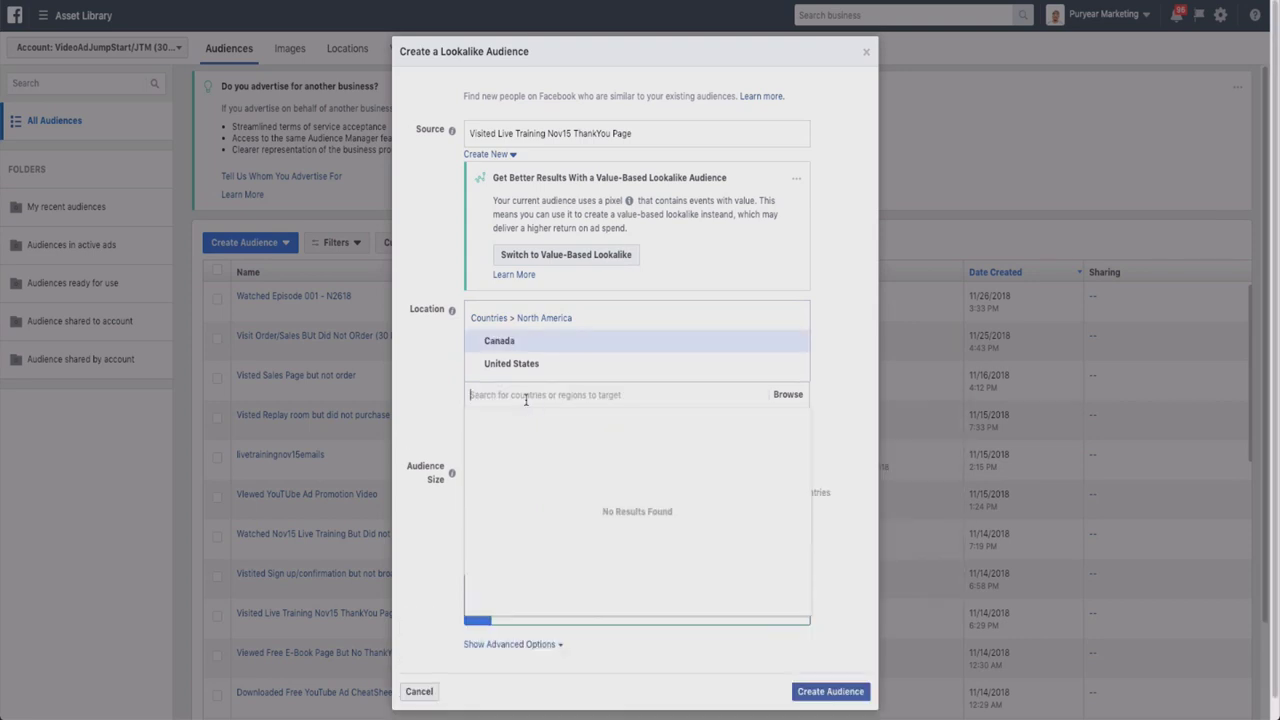
click(790, 343)
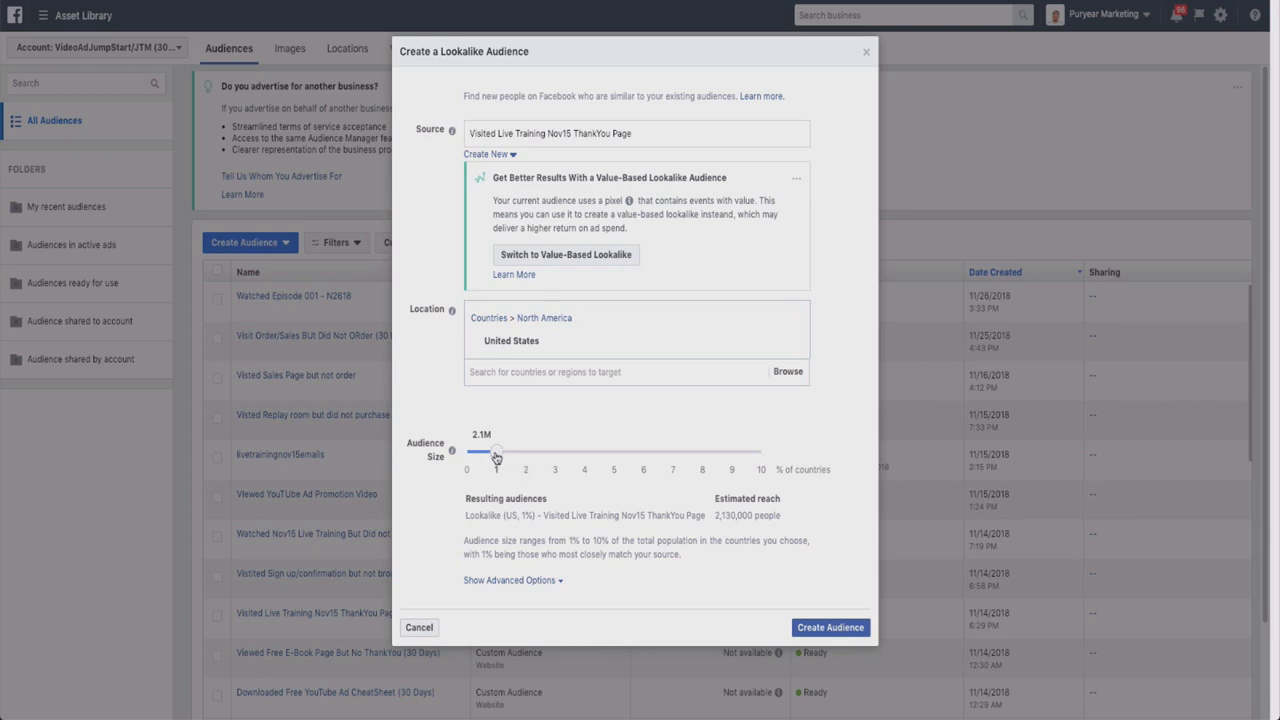
drag(496, 457, 766, 454)
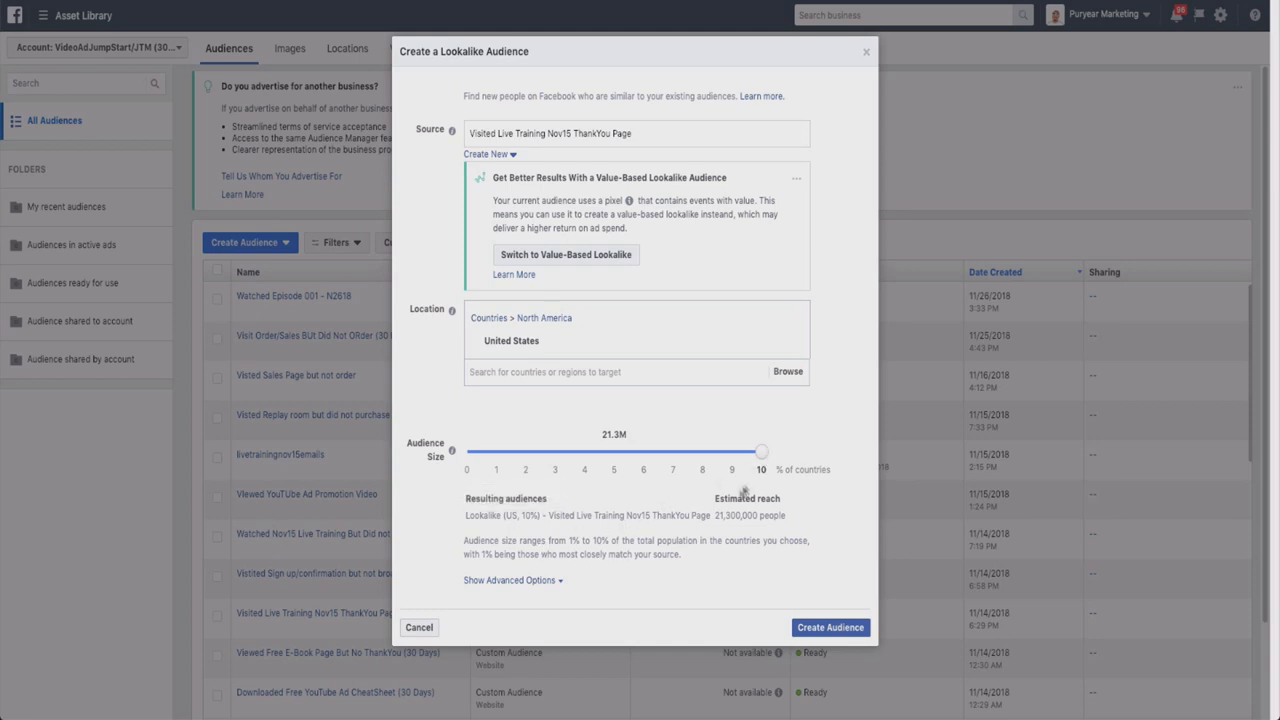
drag(760, 458, 500, 484)
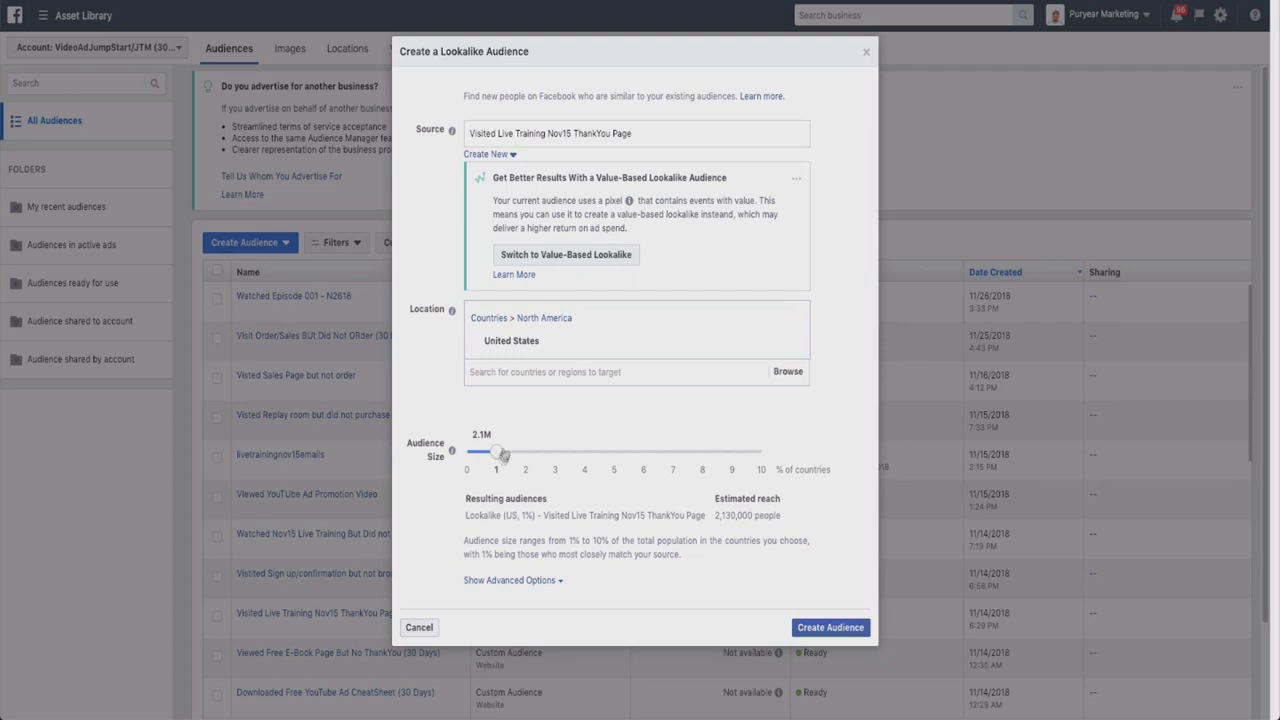
click(533, 578)
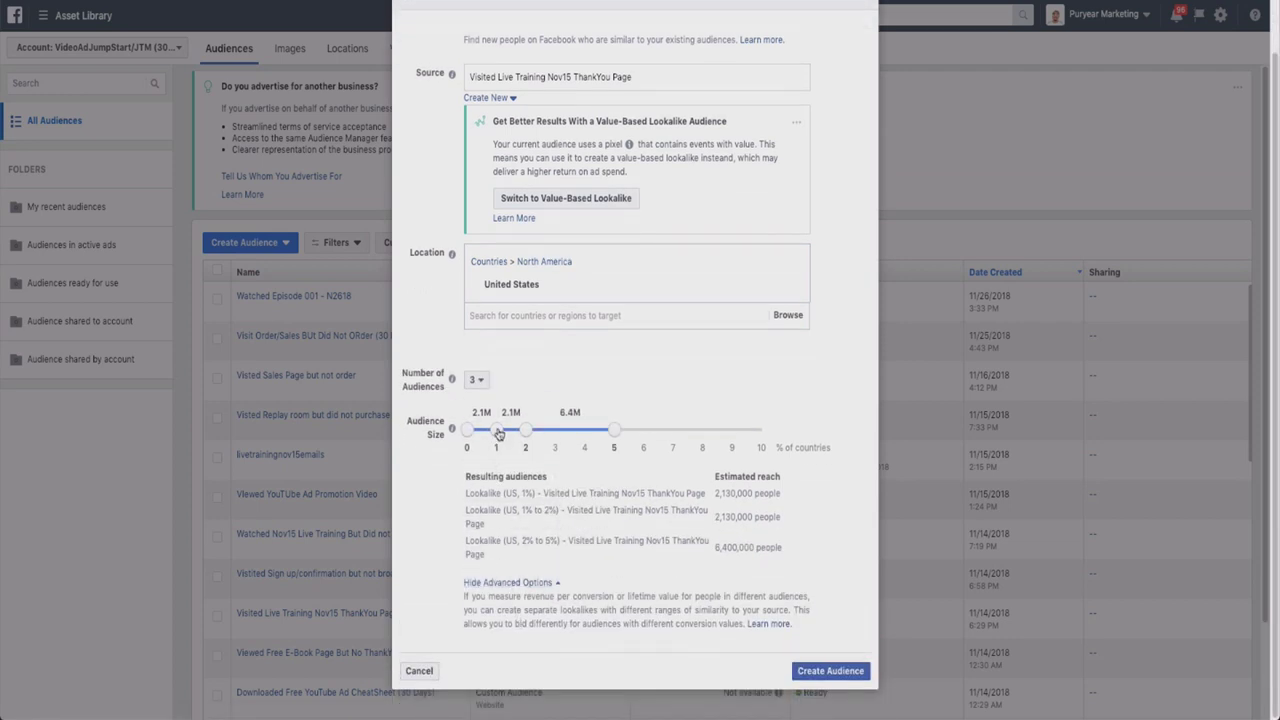
Drag the Audience Size slider so the three US lookalikes cover 1%, 1–2% and 2–4%
click(506, 583)
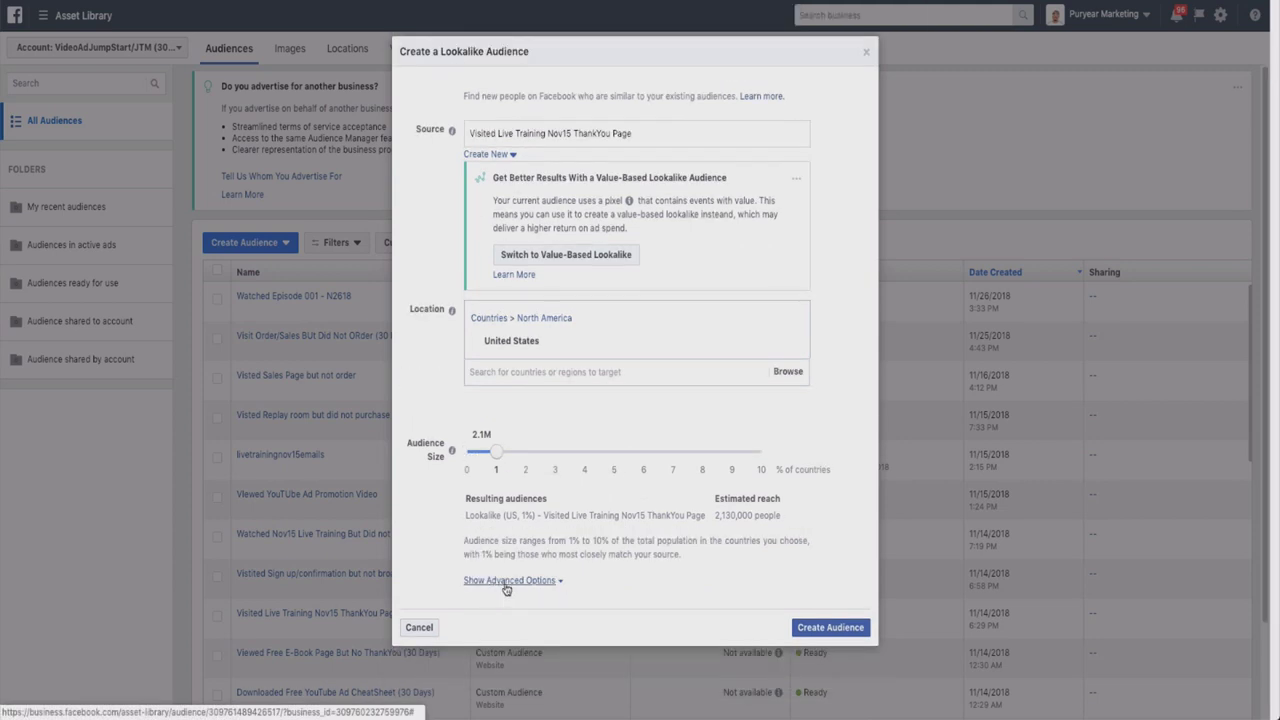
click(506, 581)
drag(528, 486, 586, 490)
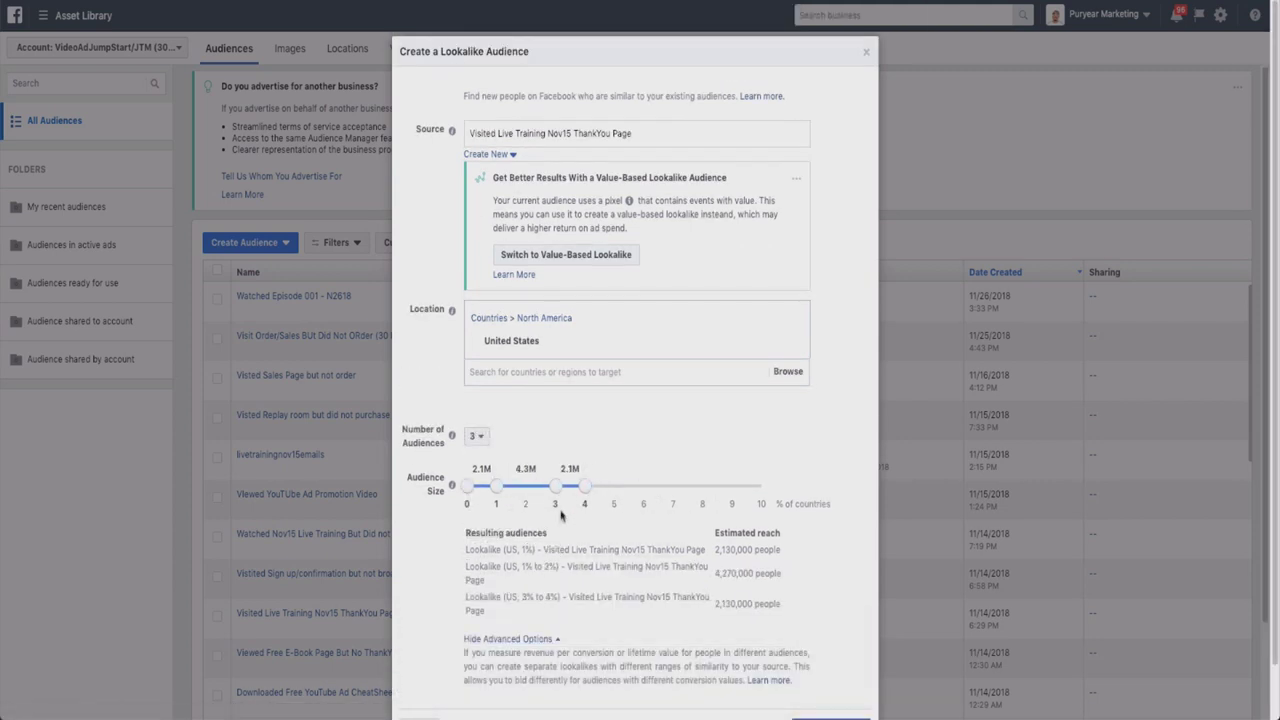
scroll(562, 513, down, 1)
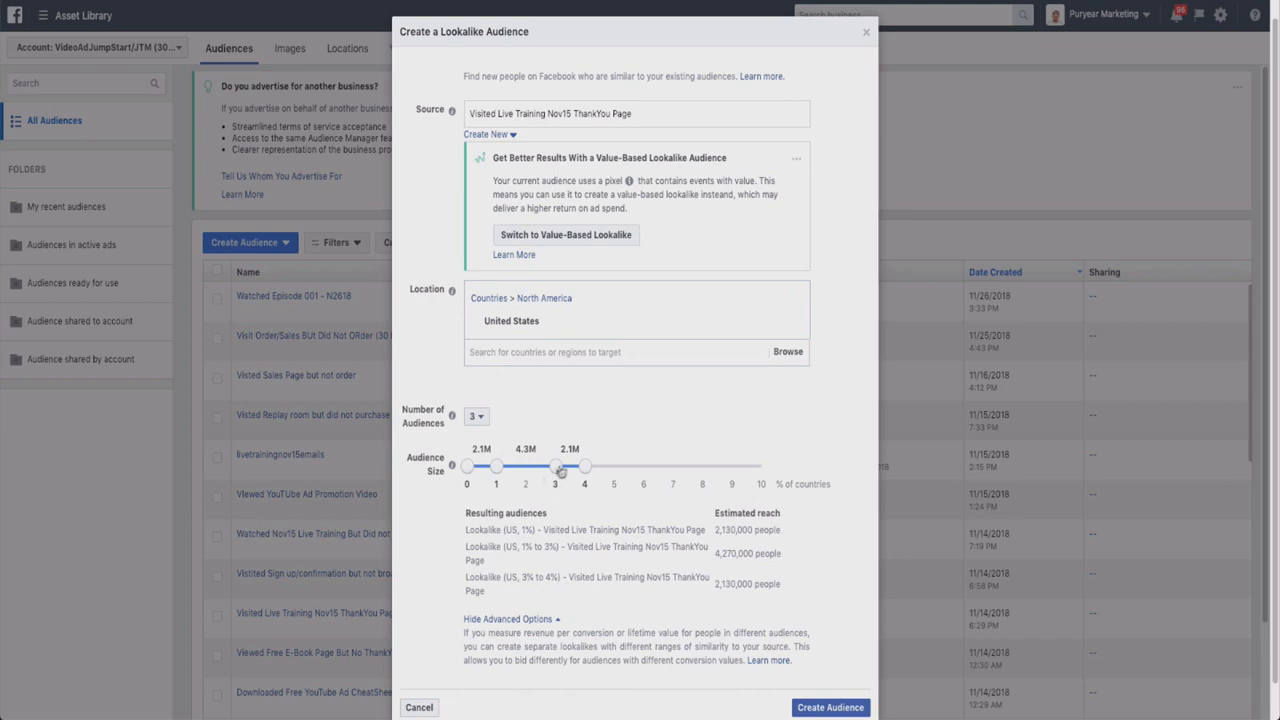
drag(556, 467, 527, 468)
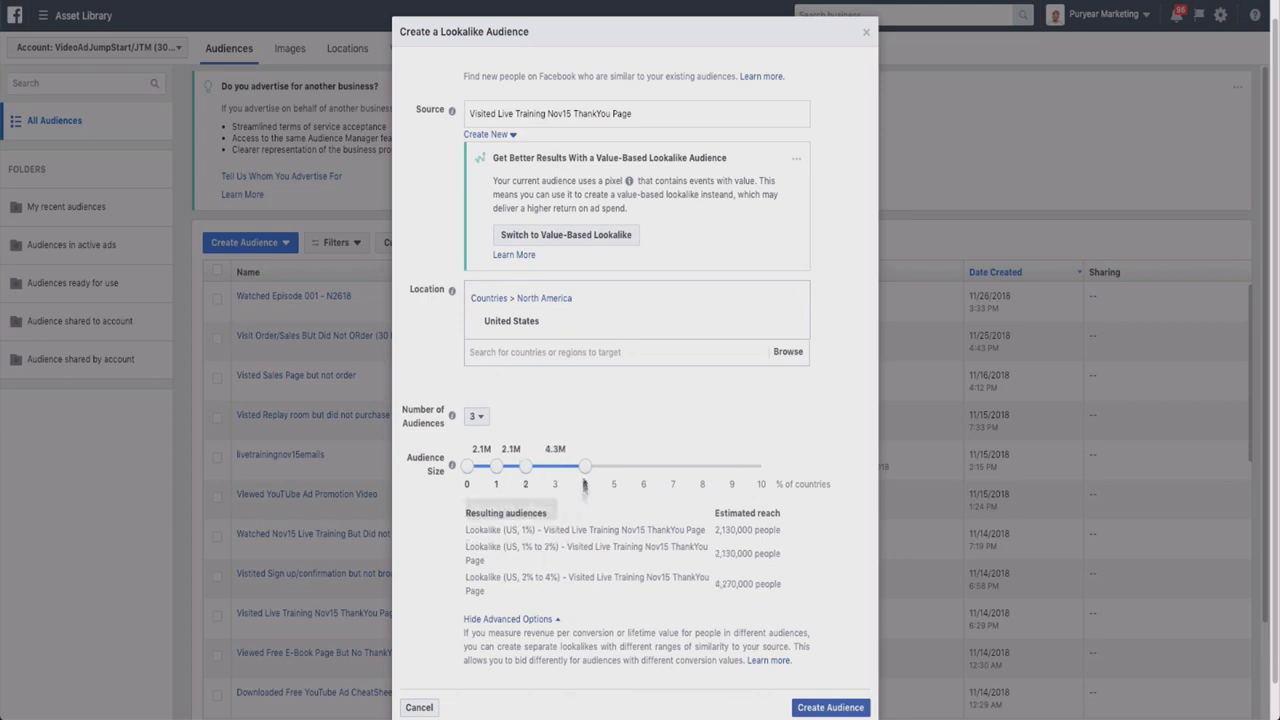
mouse_move(532, 590)
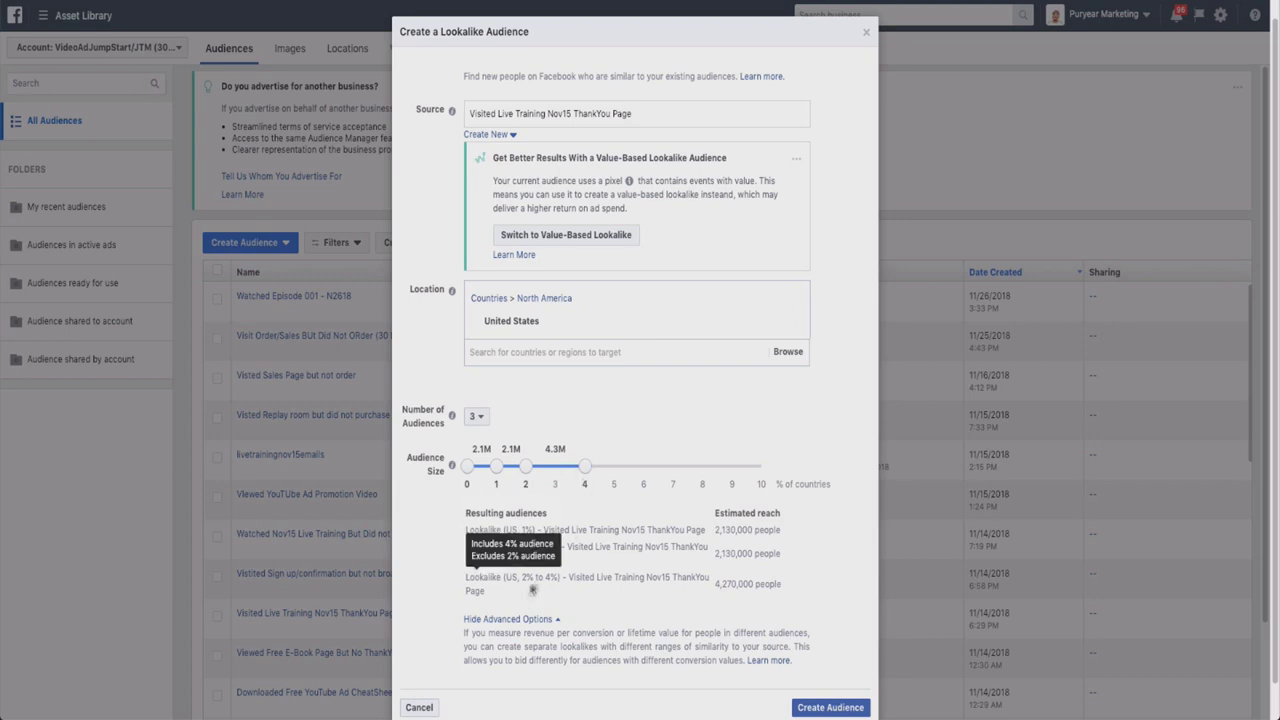
mouse_move(513, 535)
Set Number of Audiences to 5 and space the slider handles at 1% steps up to 5%
click(476, 416)
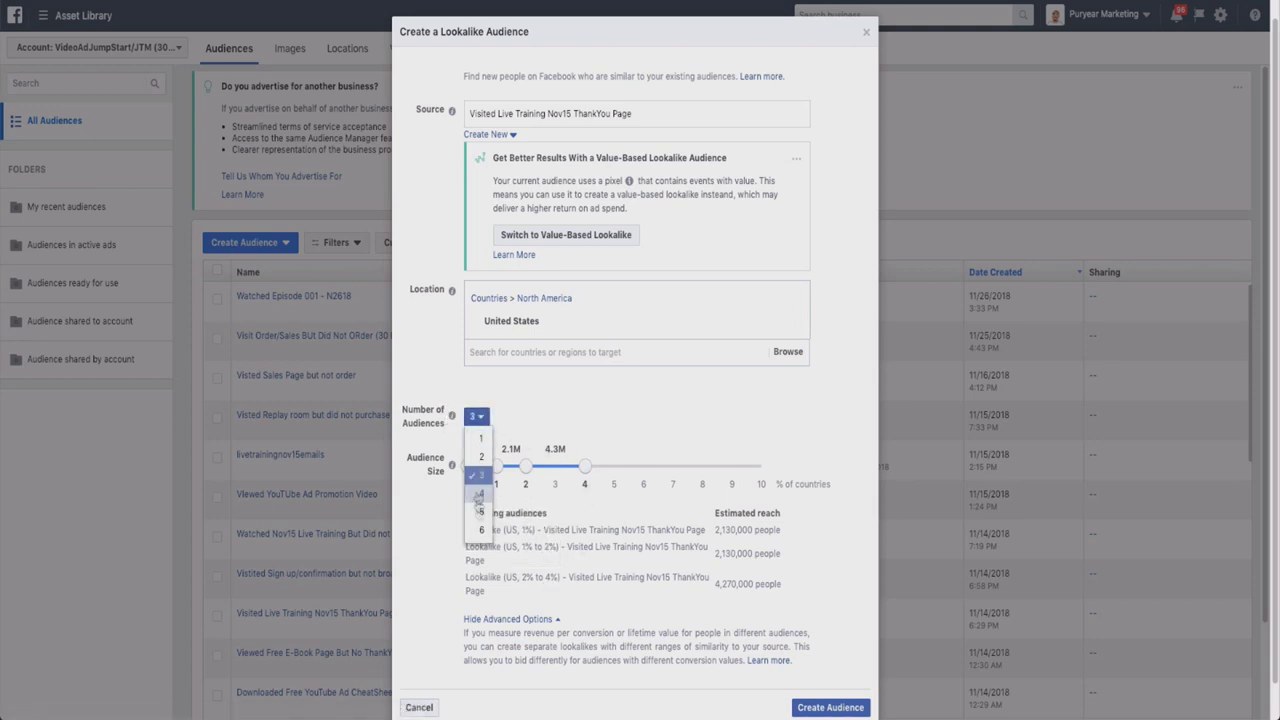
click(481, 512)
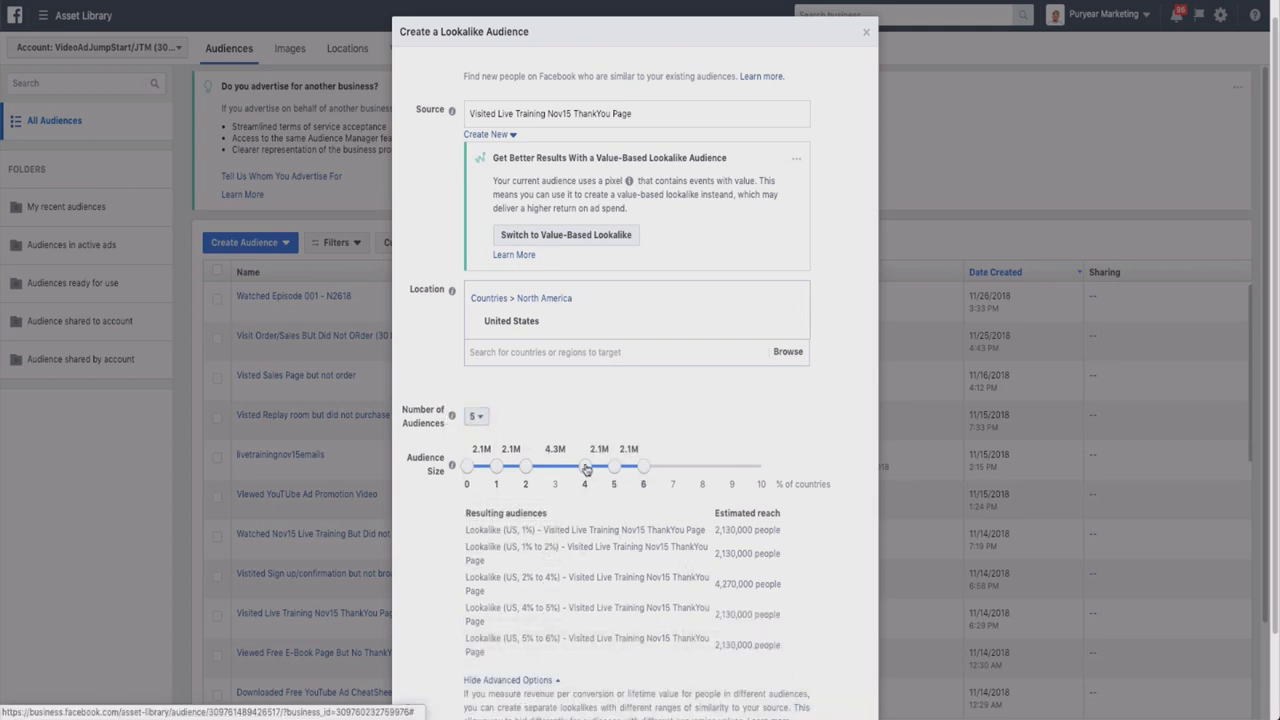
drag(586, 470, 614, 470)
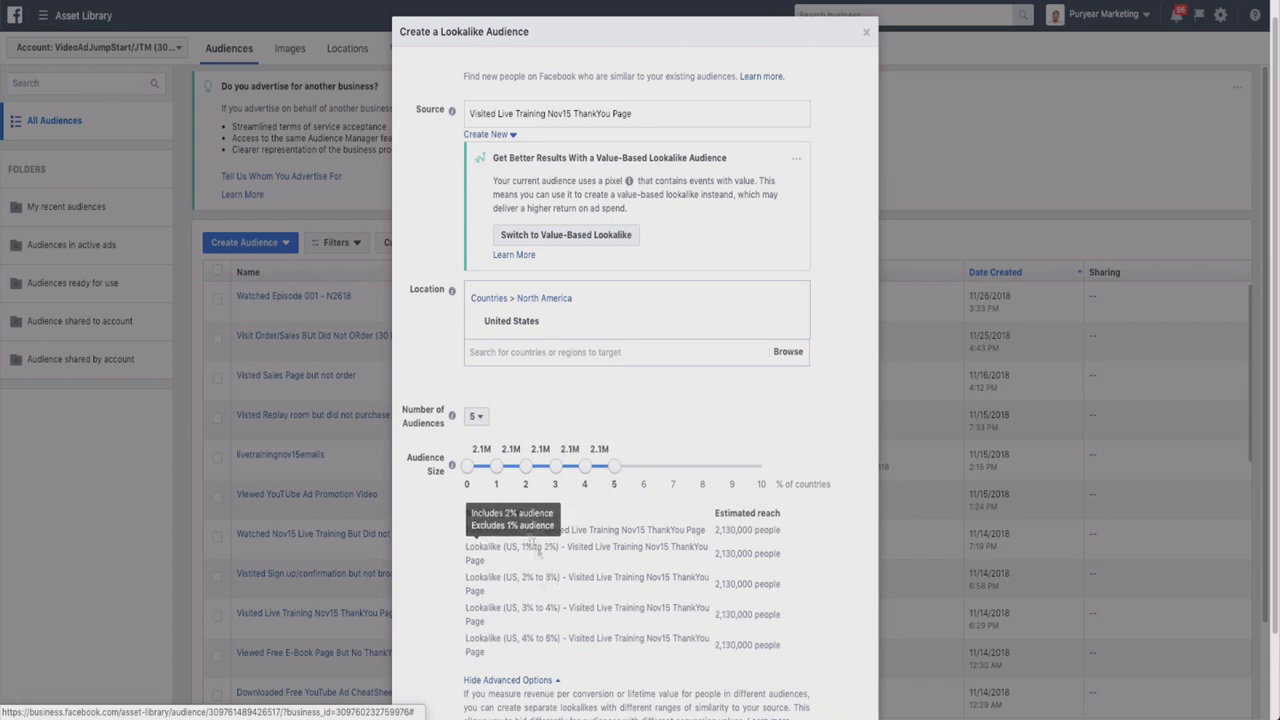
click(479, 418)
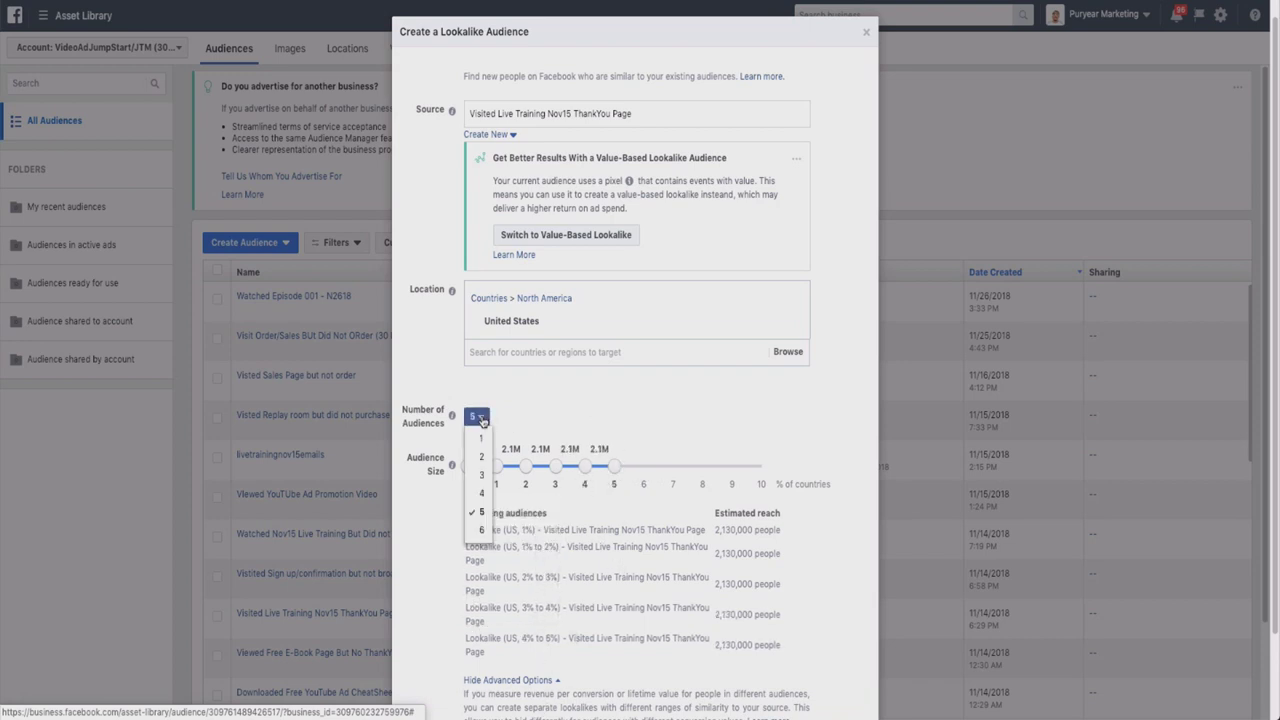
click(479, 418)
click(479, 418)
click(575, 405)
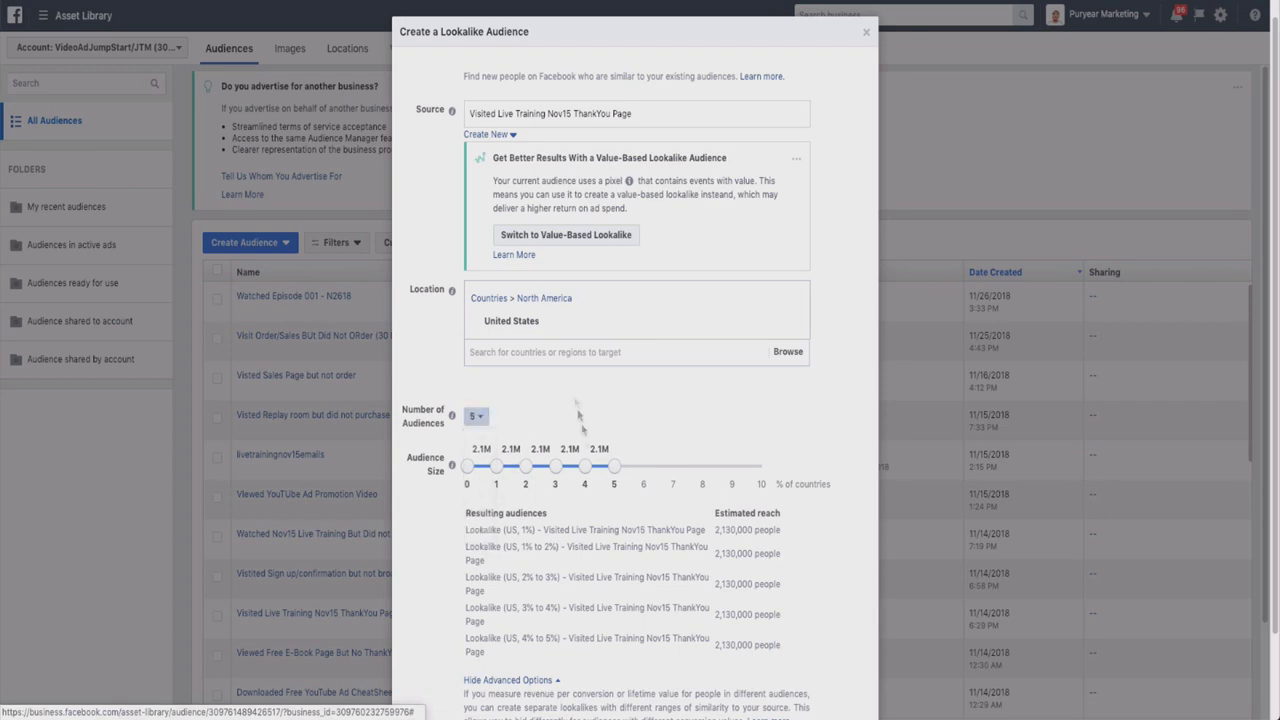
scroll(590, 440, down, 2)
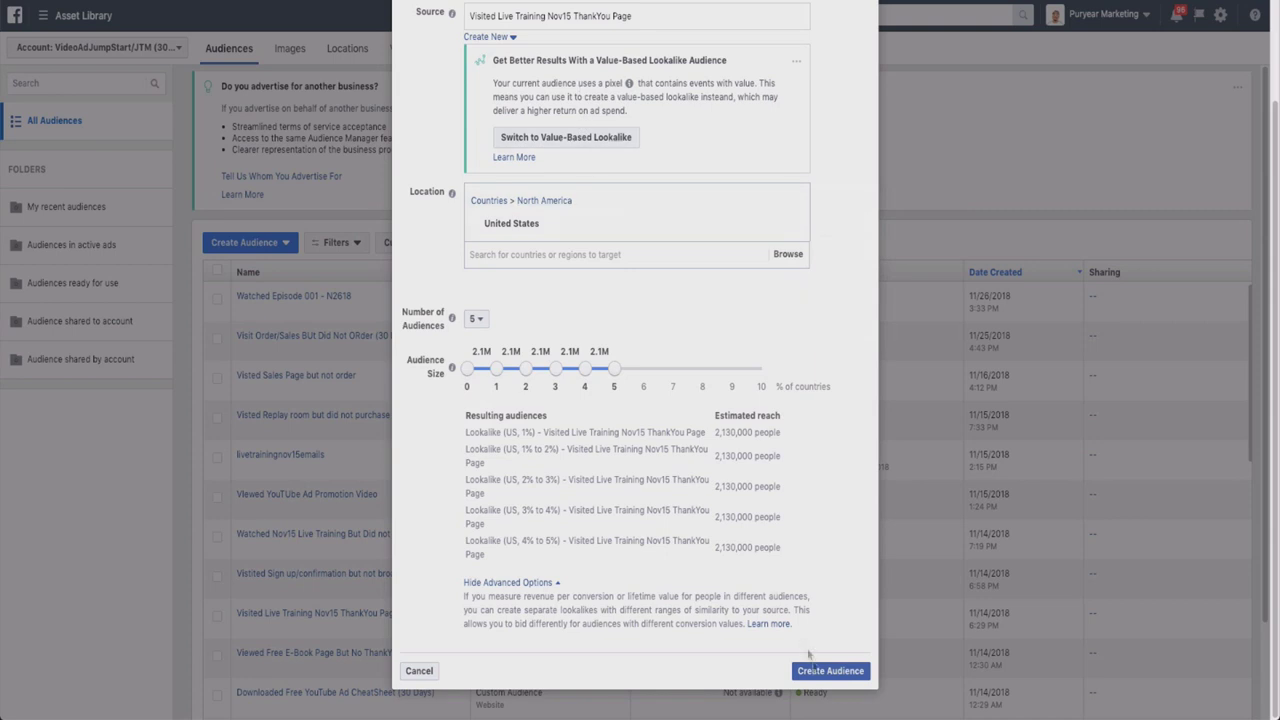
Create the five US lookalikes, 1% through 5%, and watch them appear at the top of the Audiences list
click(833, 671)
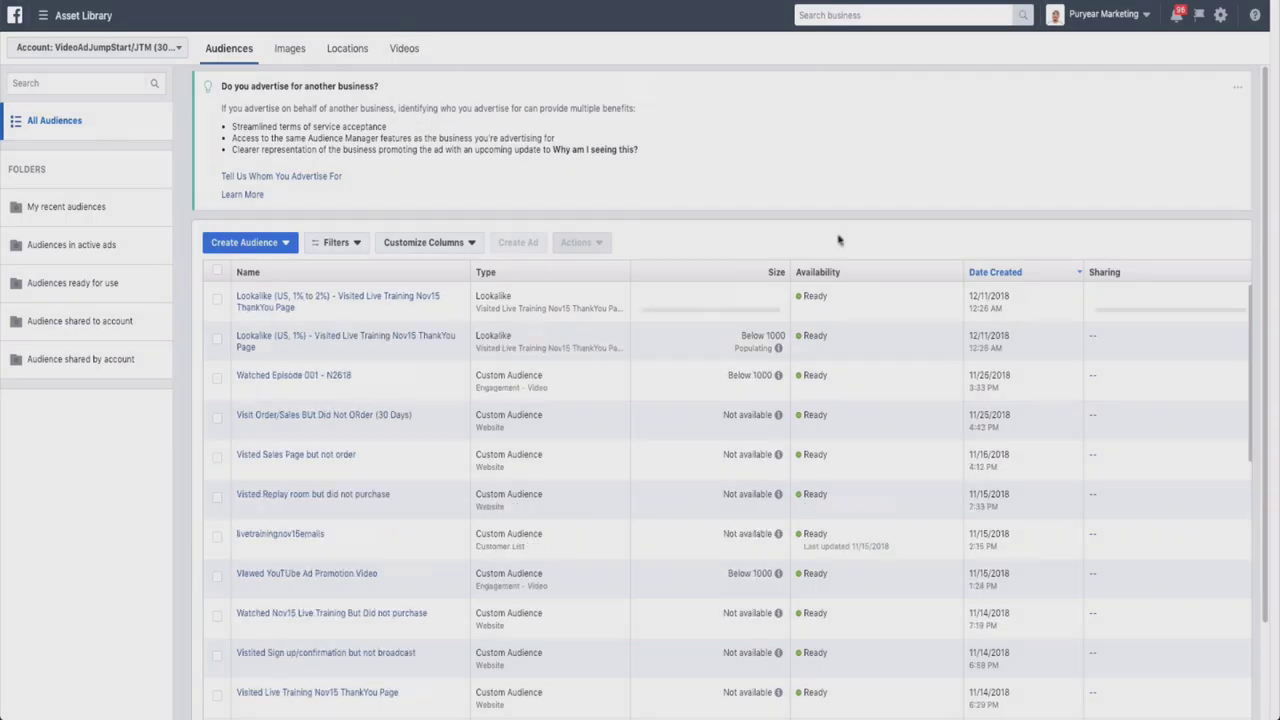
mouse_move(295, 462)
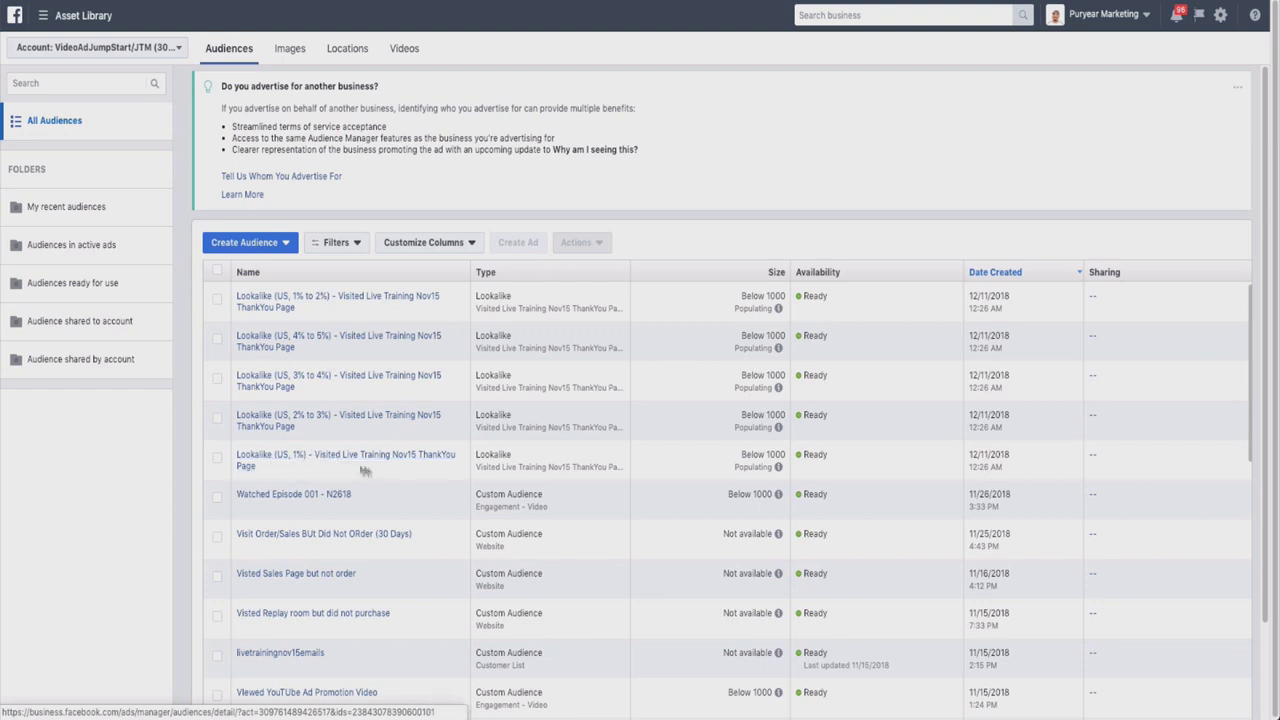
mouse_move(370, 463)
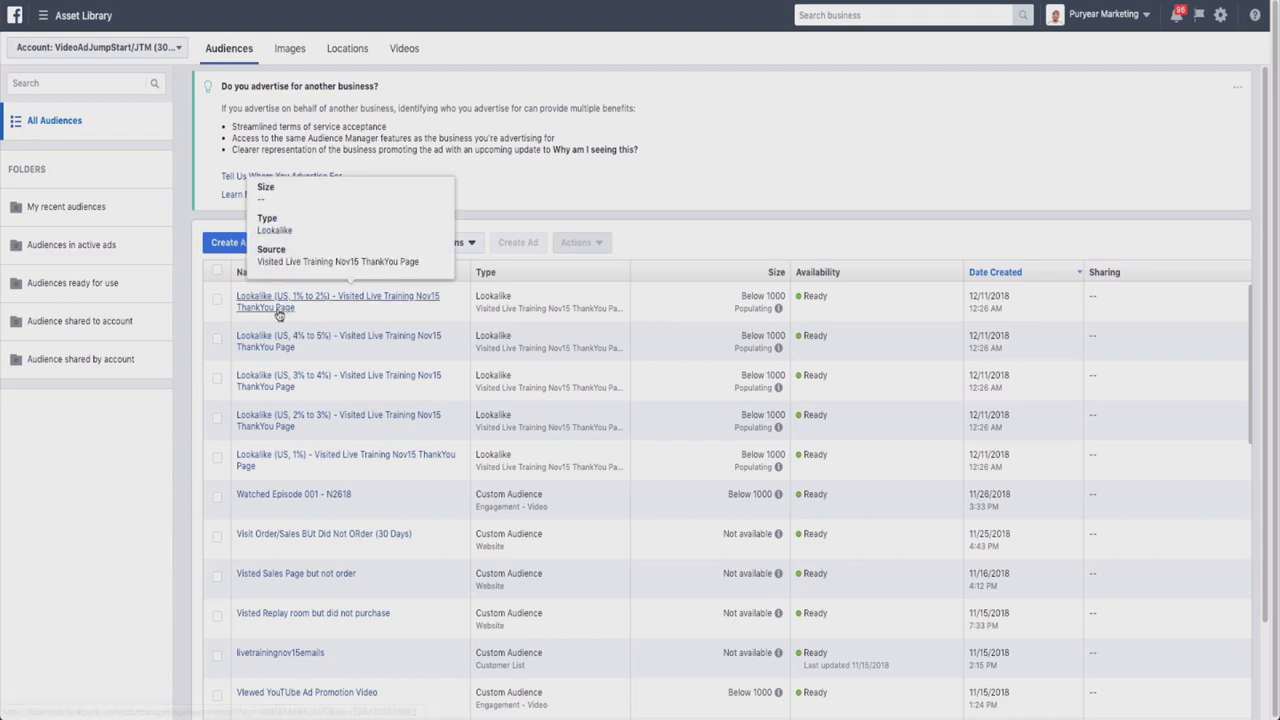
click(233, 245)
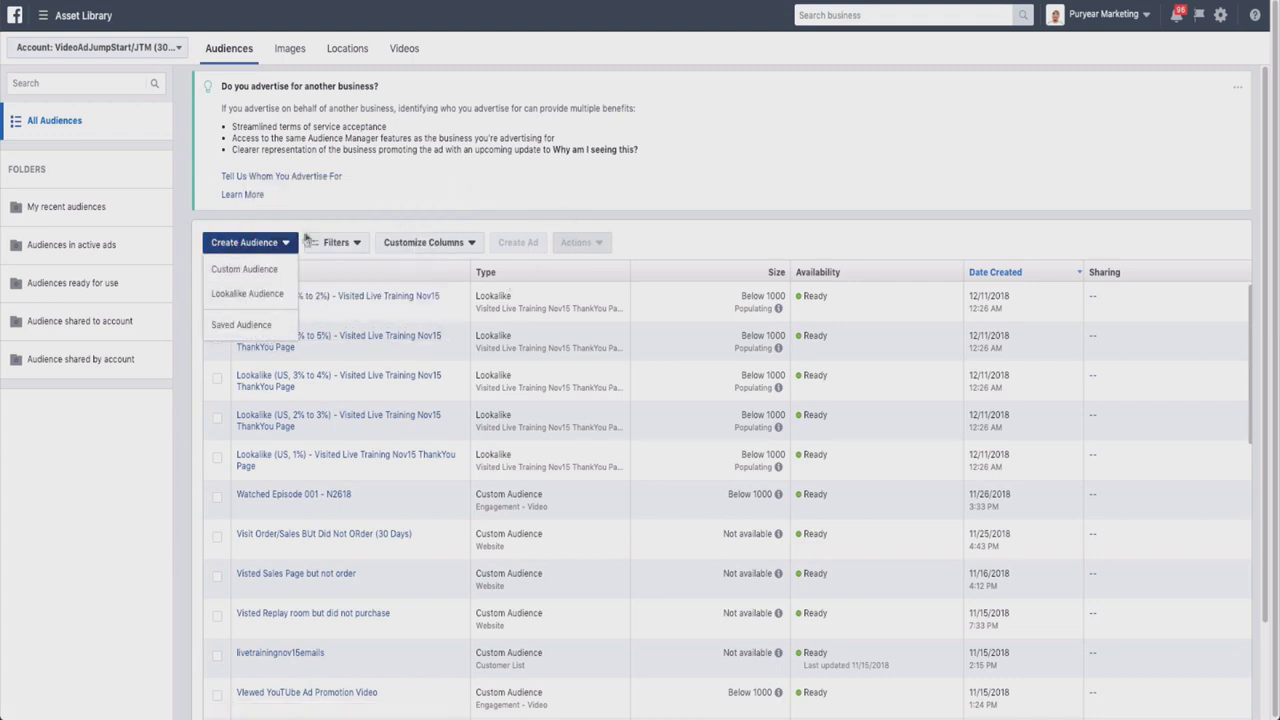
click(270, 372)
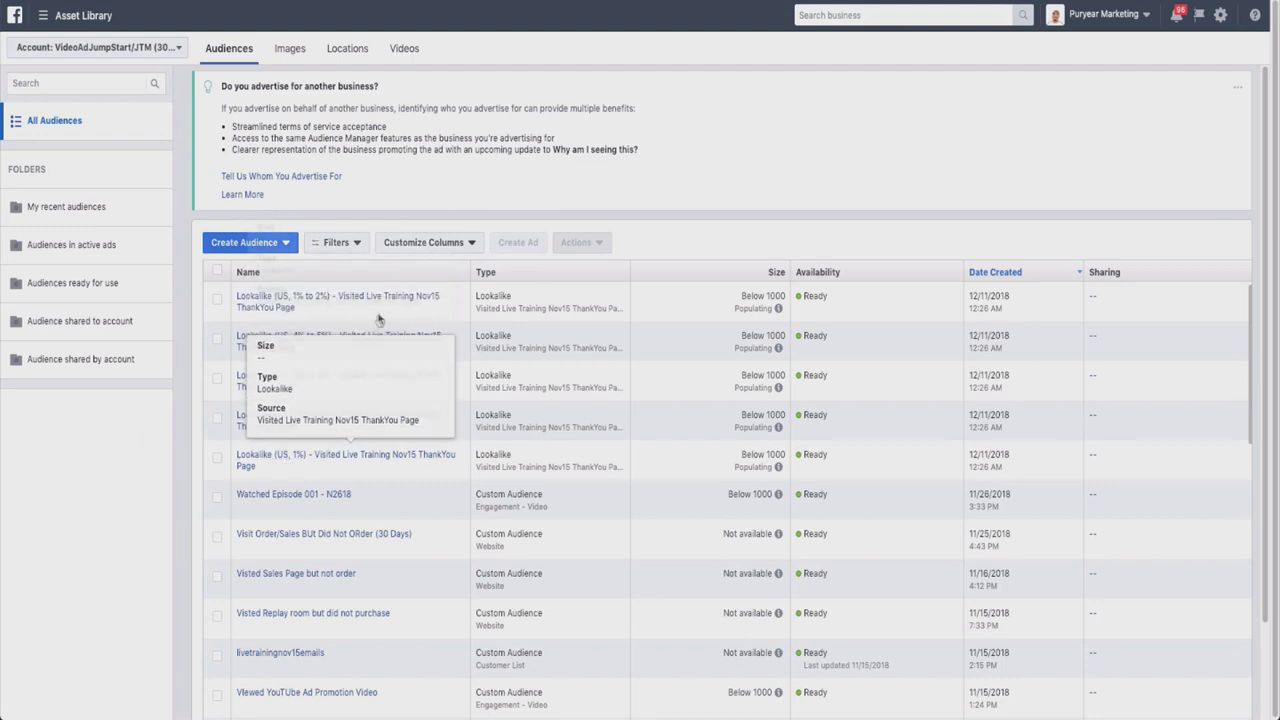